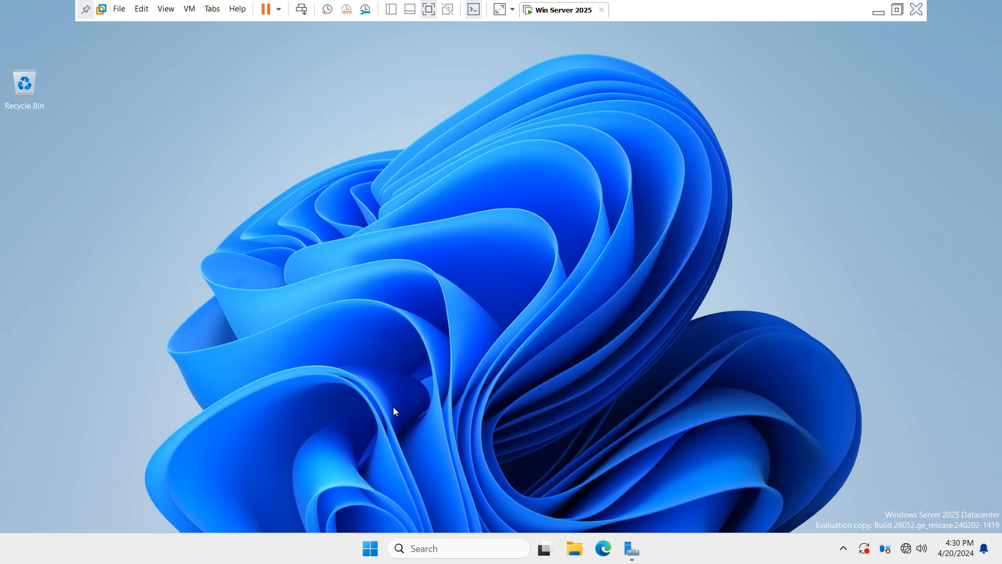
Step: Open the Run prompt with Win+R
{"action": "key", "text": "super+r"}
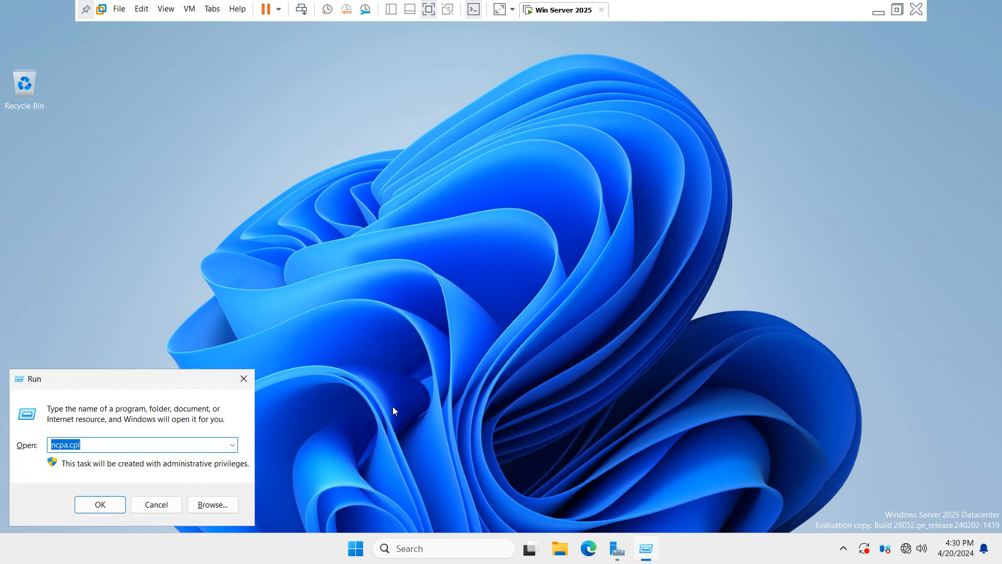
Step: Open This PC's Properties from File Explorer to view server001's device details
{"action": "key", "text": "Return"}
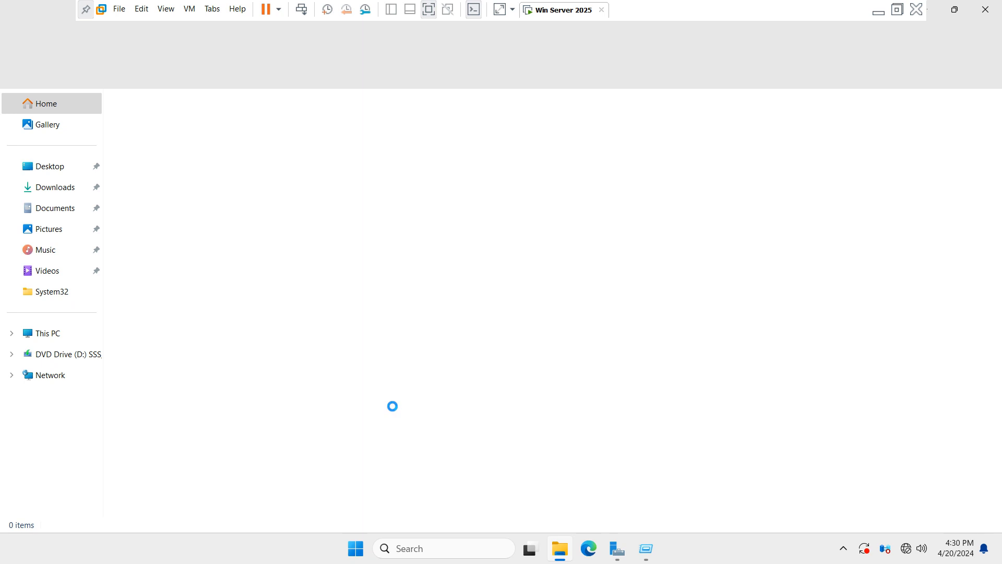
{"action": "left_click", "coordinate": [45, 338]}
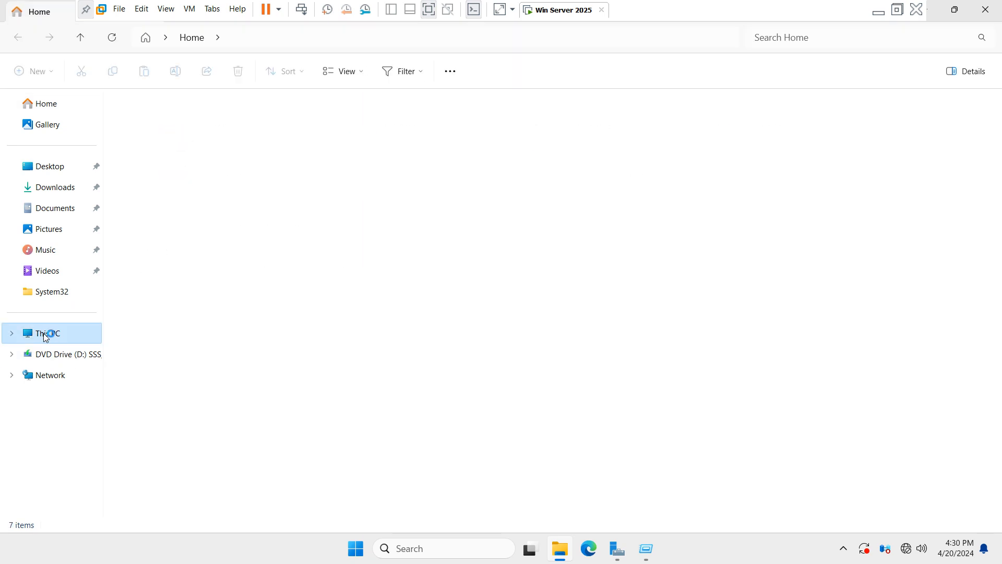
{"action": "right_click", "coordinate": [44, 337]}
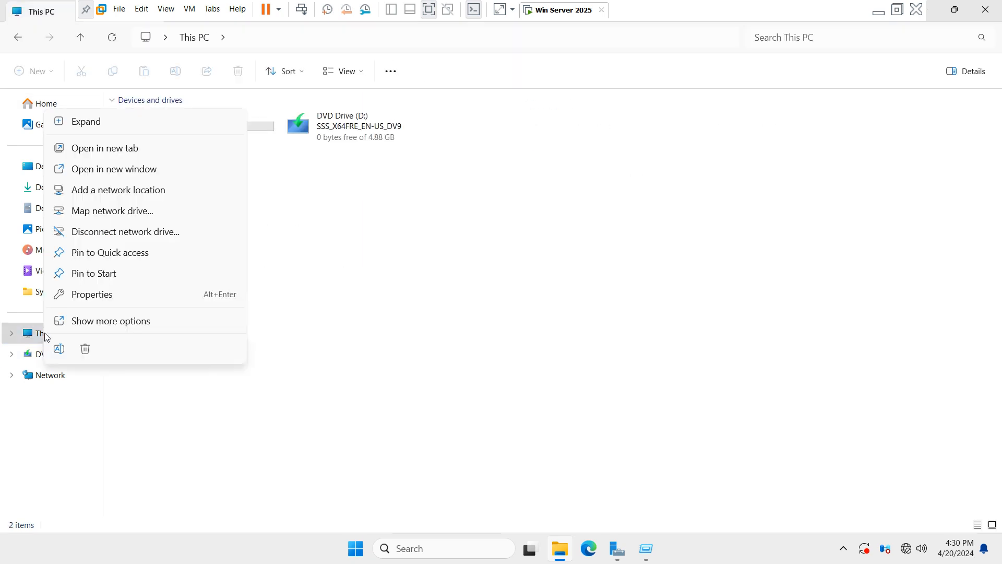
{"action": "left_click", "coordinate": [107, 301]}
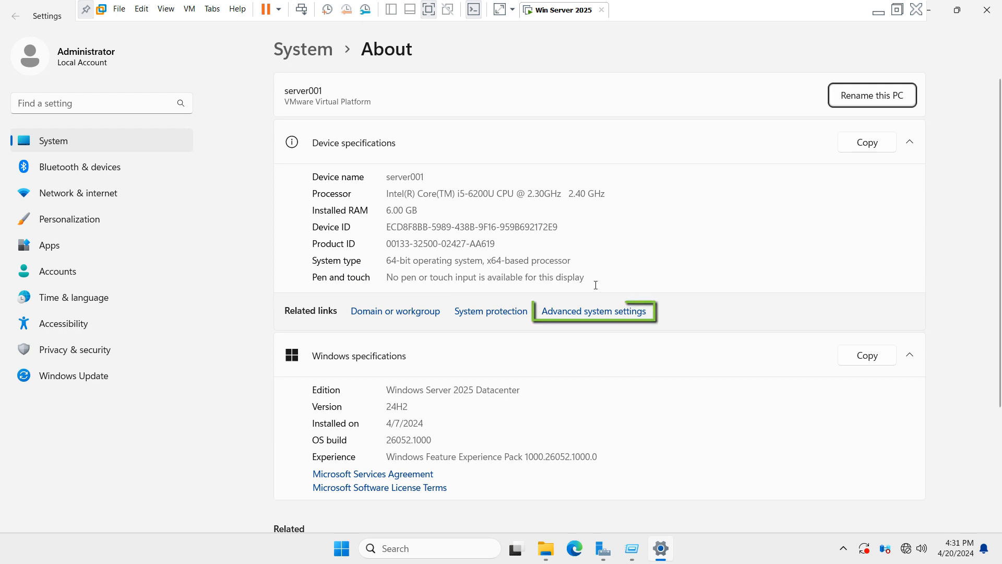
Step: Check that server001 is in WORKGROUP on the Computer Name tab, then cancel and close Settings
{"action": "left_click", "coordinate": [595, 314]}
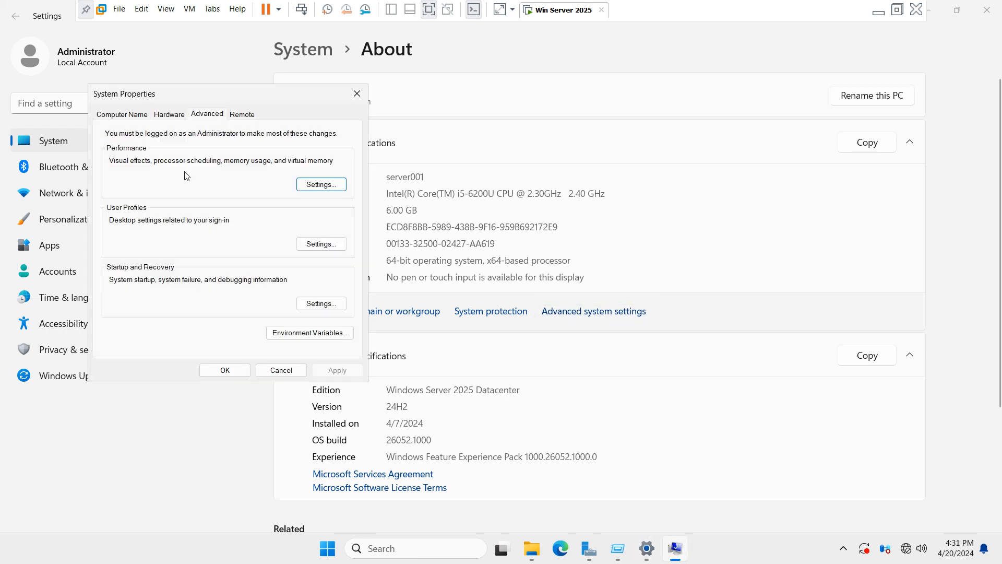
{"action": "left_click", "coordinate": [131, 116]}
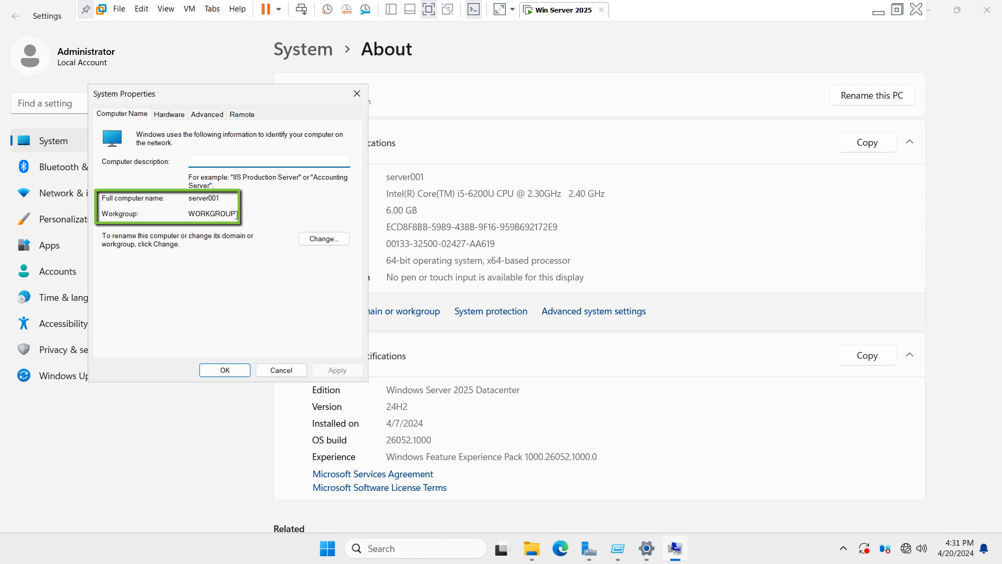
{"action": "left_click_drag", "start_coordinate": [236, 213], "coordinate": [176, 212]}
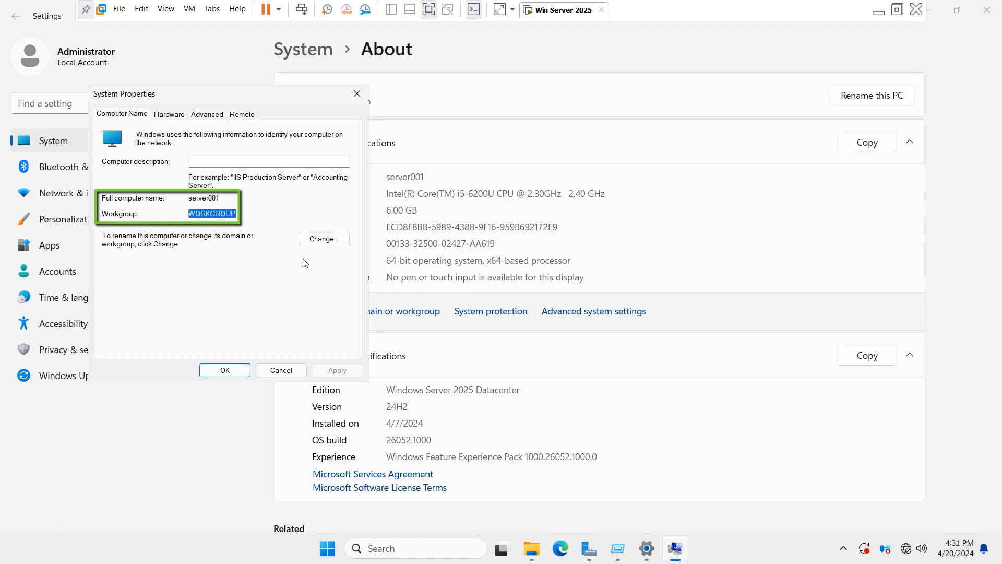
{"action": "left_click", "coordinate": [294, 369]}
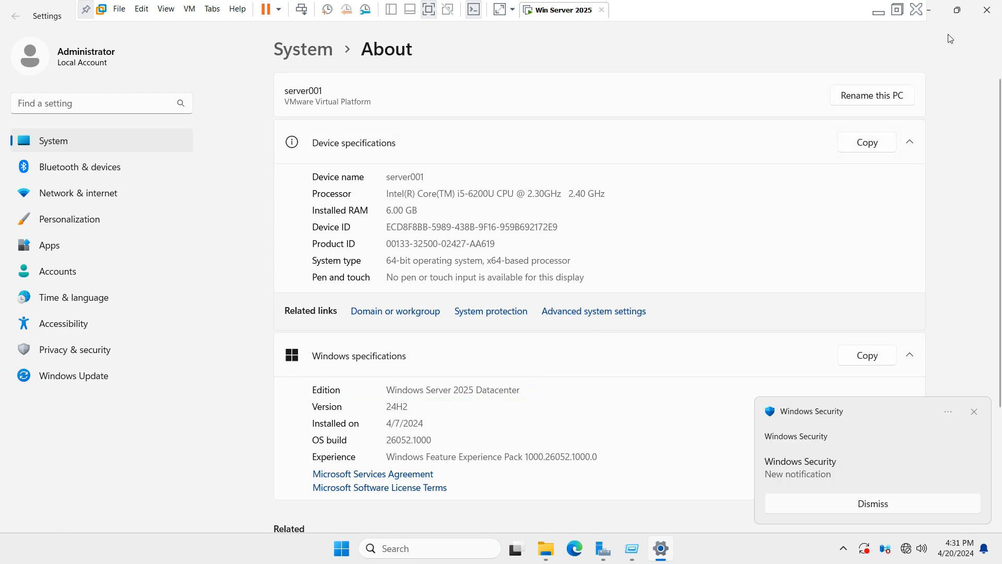
{"action": "left_click", "coordinate": [986, 9]}
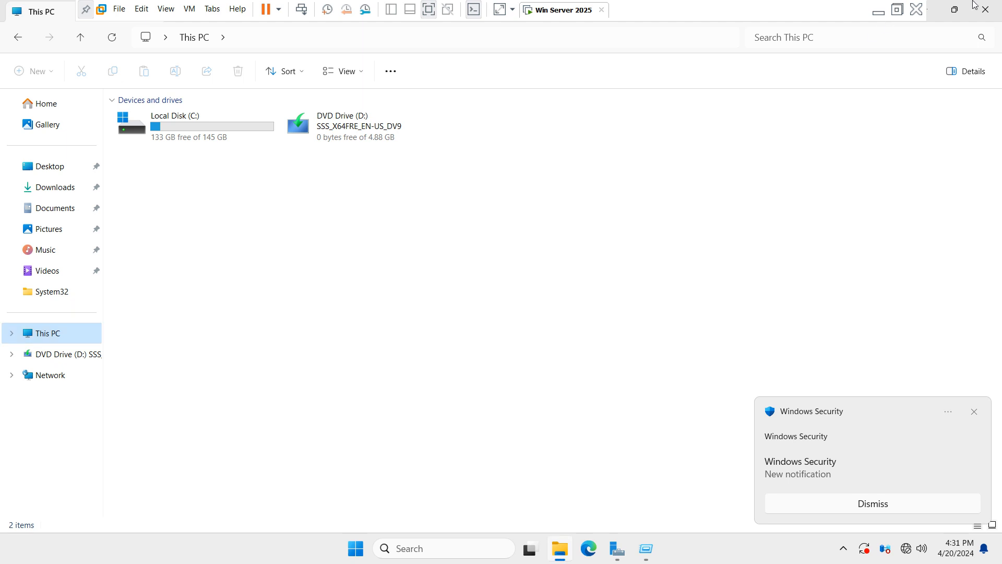
Step: Close File Explorer, launch ncpa.cpl from Run, and select the Ethernet0 adapter
{"action": "left_click", "coordinate": [985, 9]}
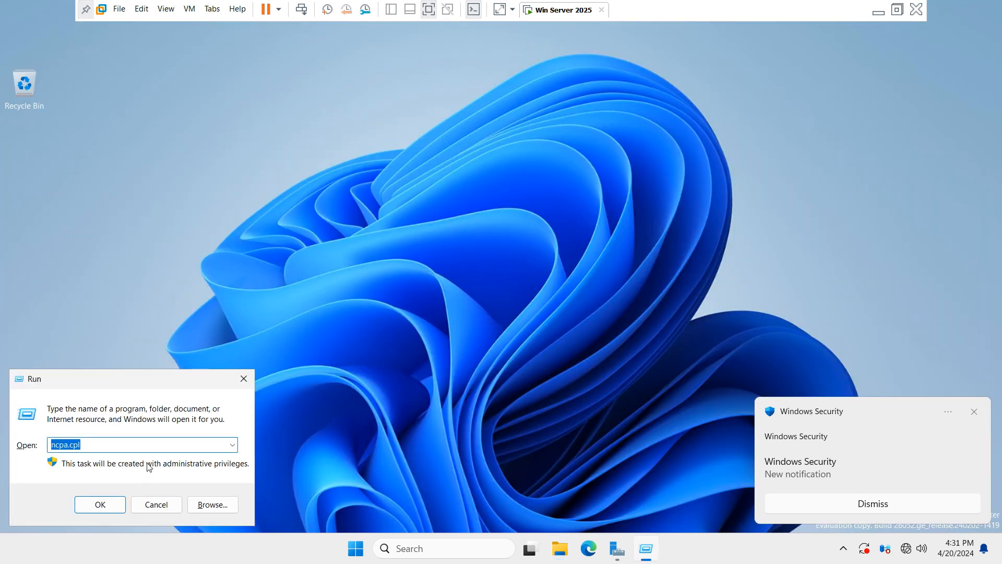
{"action": "left_click", "coordinate": [157, 505]}
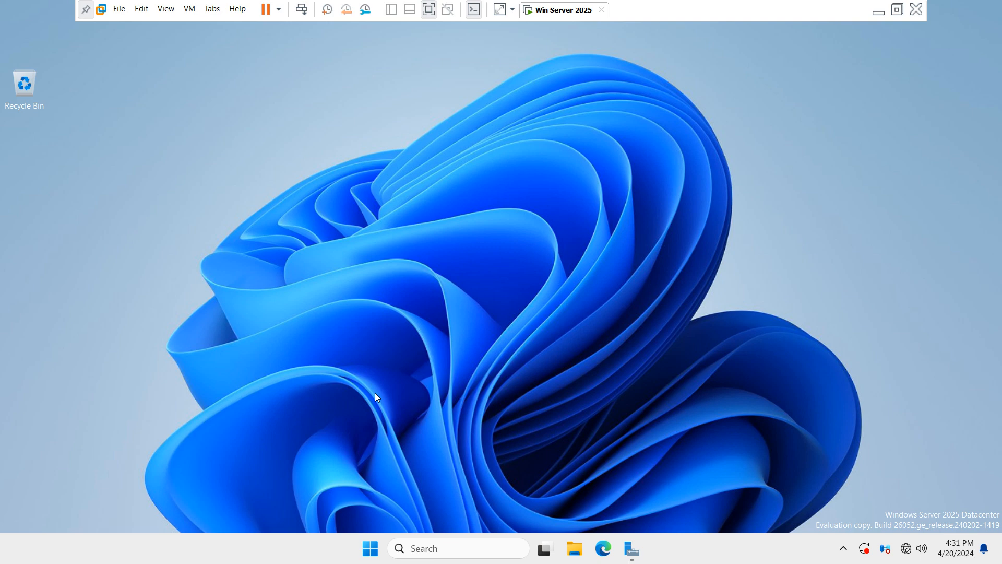
{"action": "key", "text": "super+r"}
{"action": "type", "text": "ncpa"}
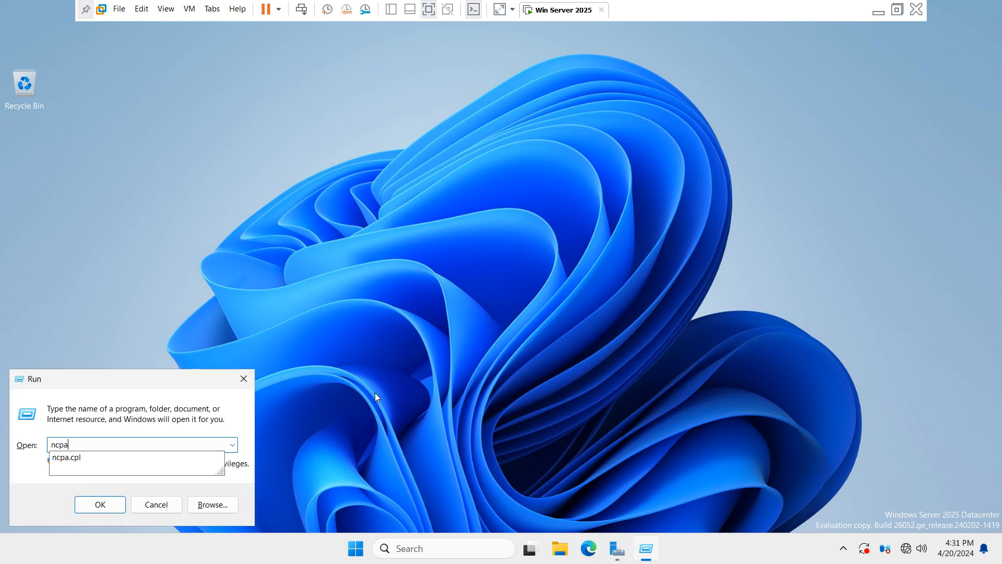
{"action": "type", "text": ".cpl"}
{"action": "key", "text": "Return"}
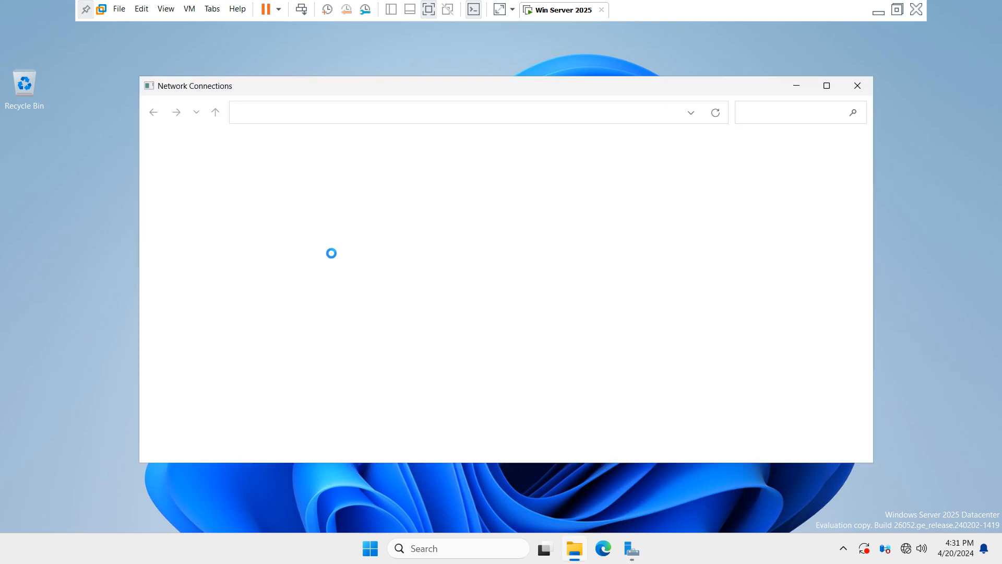
{"action": "left_click", "coordinate": [241, 180]}
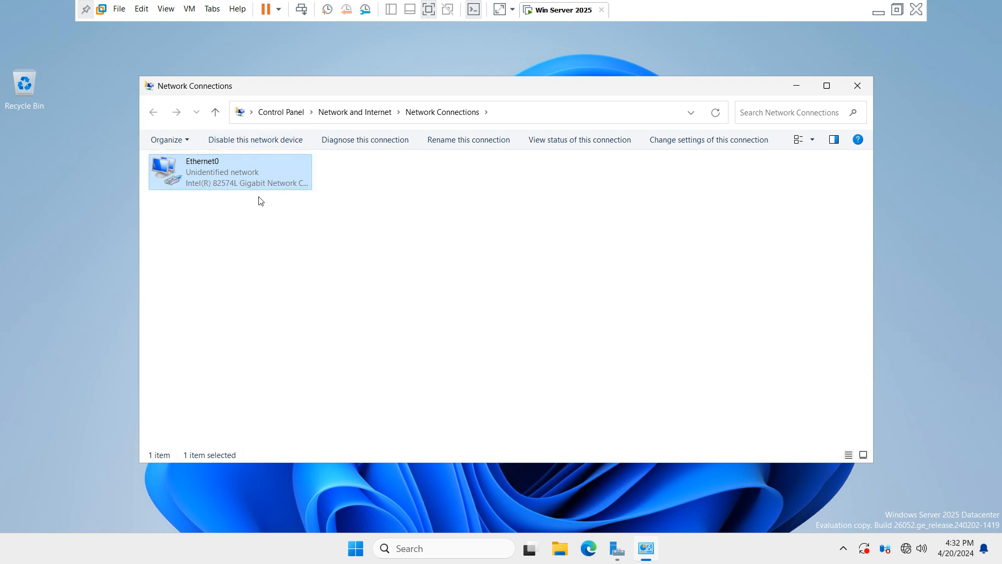
Step: Open the Internet Protocol Version 4 (TCP/IPv4) properties of Ethernet0
{"action": "right_click", "coordinate": [201, 173]}
{"action": "left_click", "coordinate": [244, 307]}
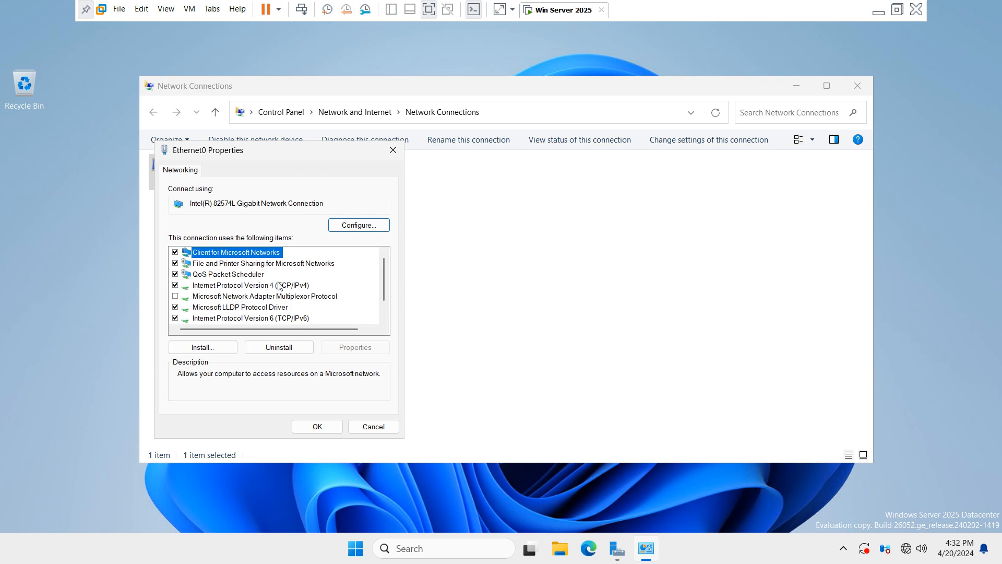
{"action": "left_click", "coordinate": [249, 287]}
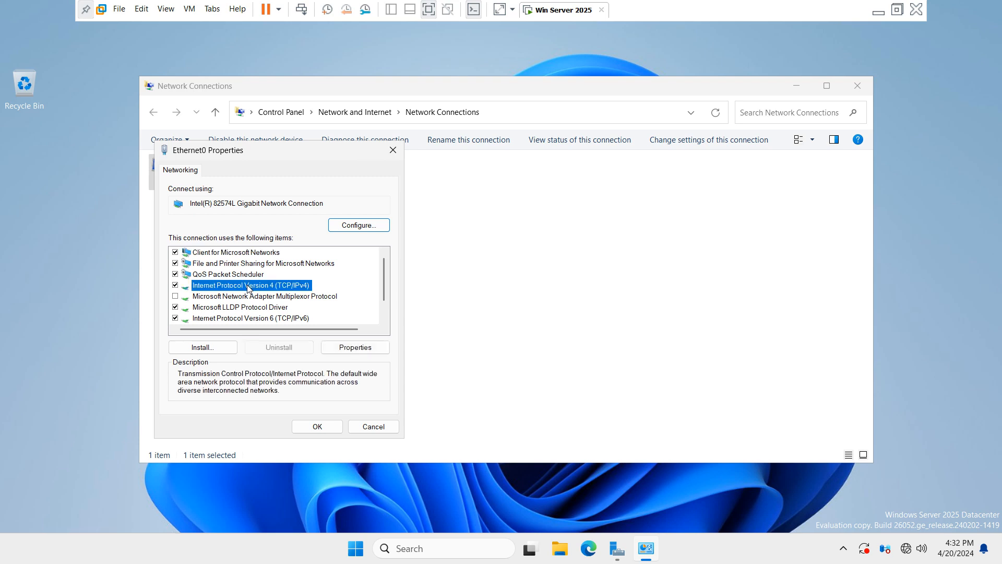
{"action": "left_click", "coordinate": [265, 320]}
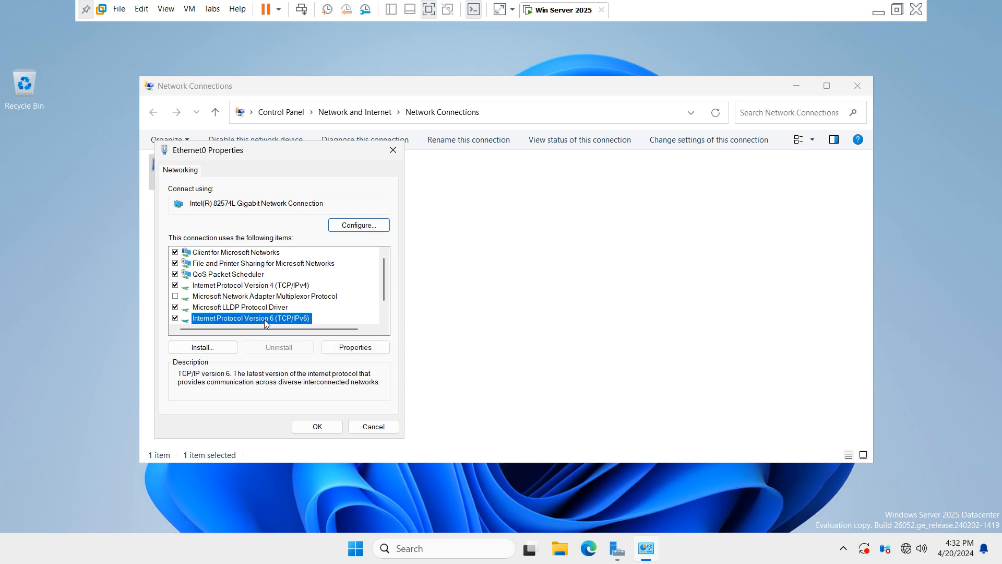
{"action": "left_click", "coordinate": [277, 287]}
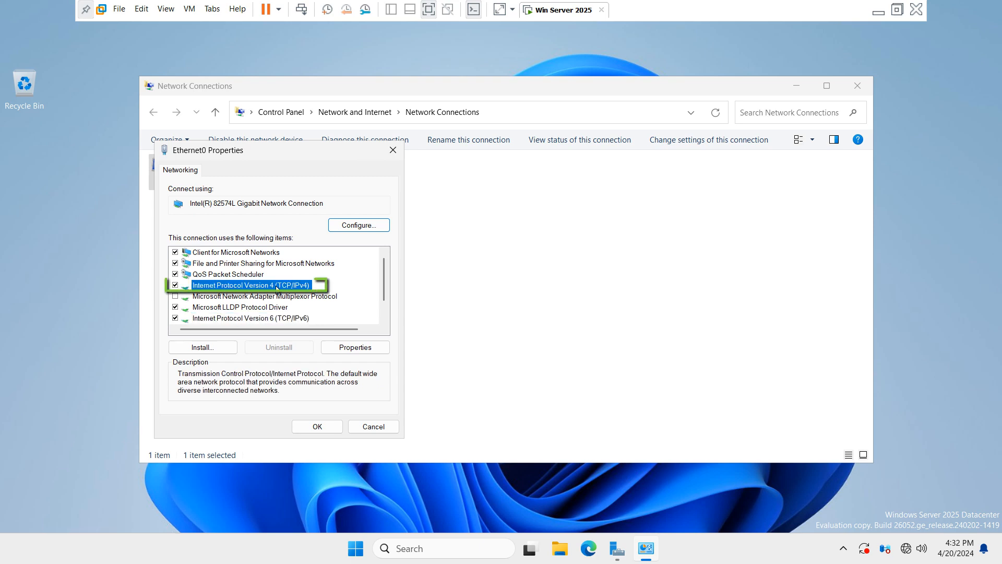
{"action": "left_click", "coordinate": [373, 349]}
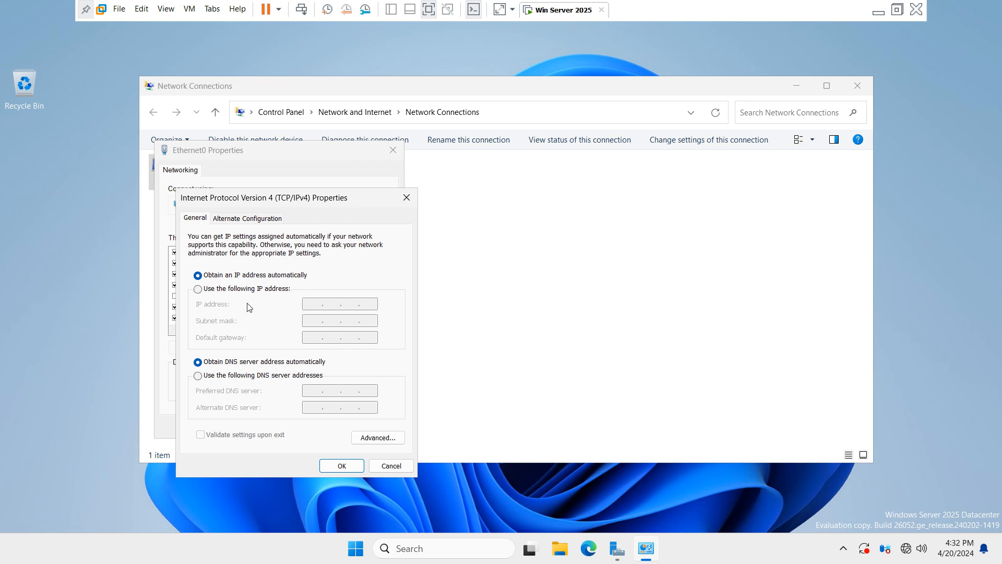
Step: Enter static IPv4 20.0.0.10, mask 255.0.0.0, gateway 20.0.0.1 and DNS 20.0.0.10, and apply
{"action": "left_click", "coordinate": [202, 291]}
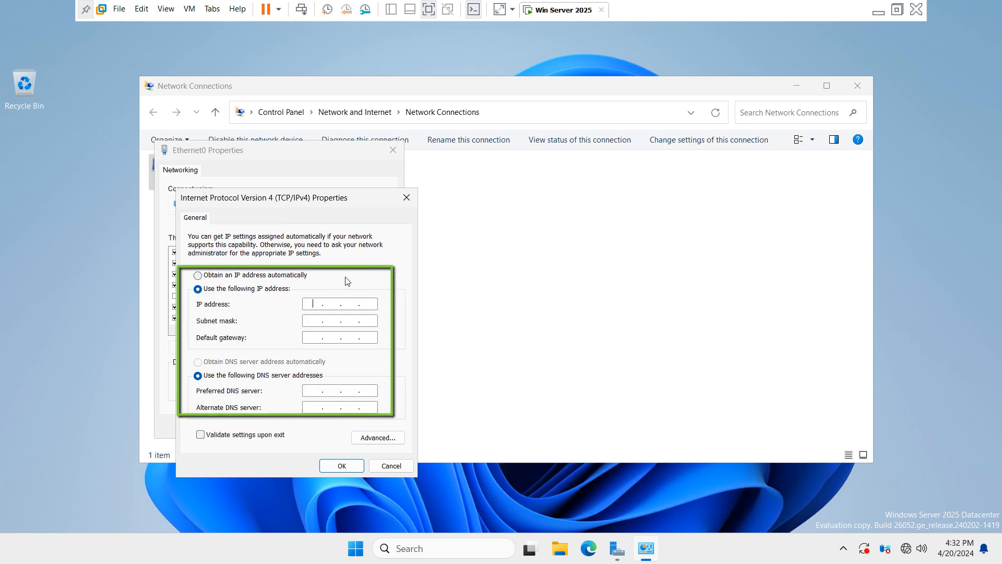
{"action": "type", "text": "20.0.0.10"}
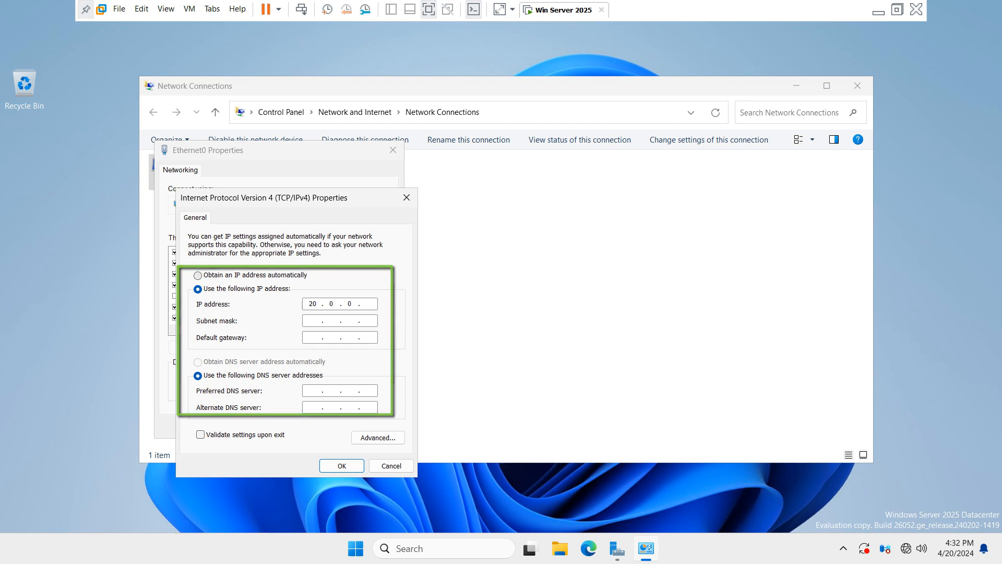
{"action": "key", "text": "Tab"}
{"action": "key", "text": "Tab"}
{"action": "key", "text": "Tab"}
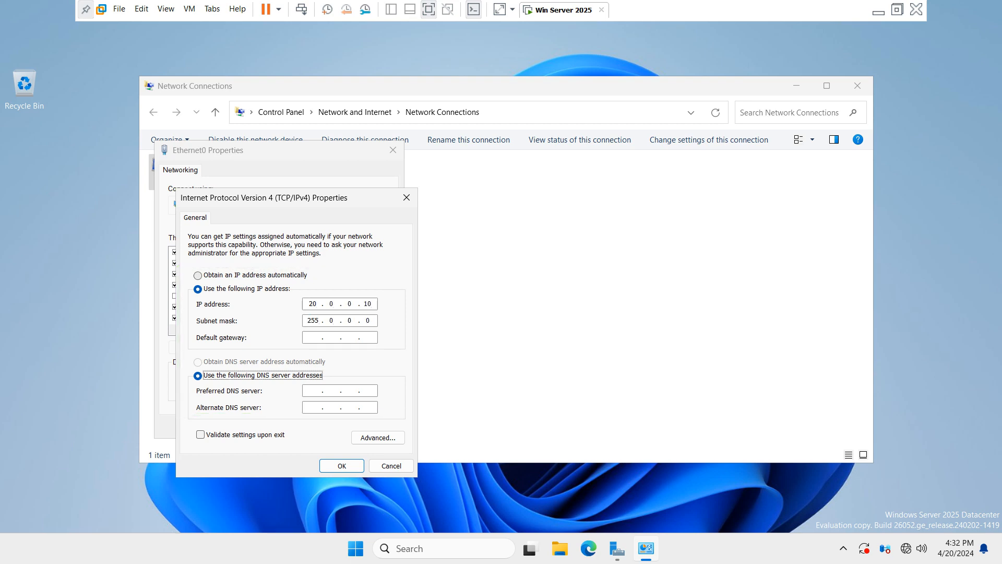
{"action": "key", "text": "shift+Tab"}
{"action": "type", "text": "20"}
{"action": "key", "text": "Tab"}
{"action": "key", "text": "Tab"}
{"action": "type", "text": "20.0.0.10"}
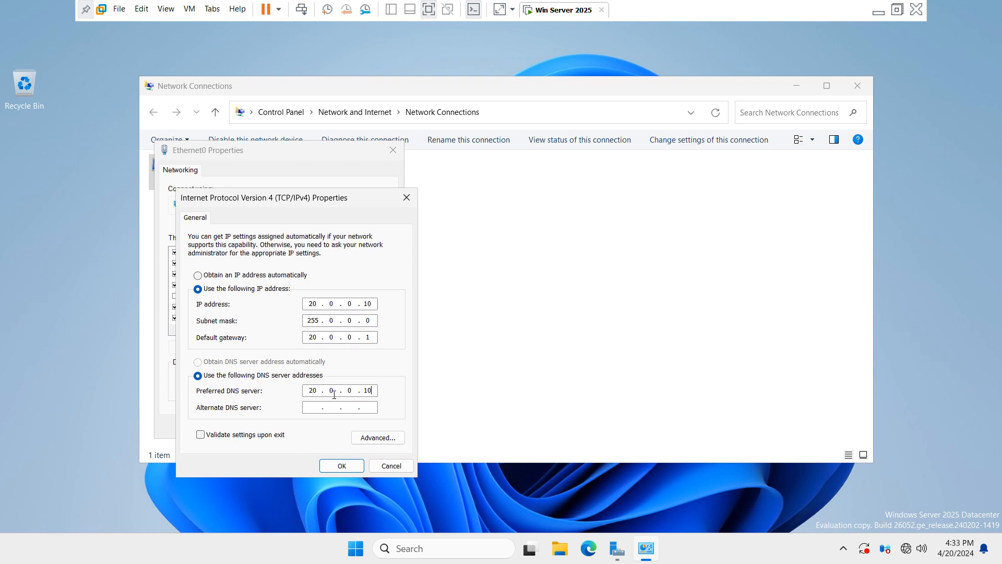
{"action": "left_click", "coordinate": [351, 468]}
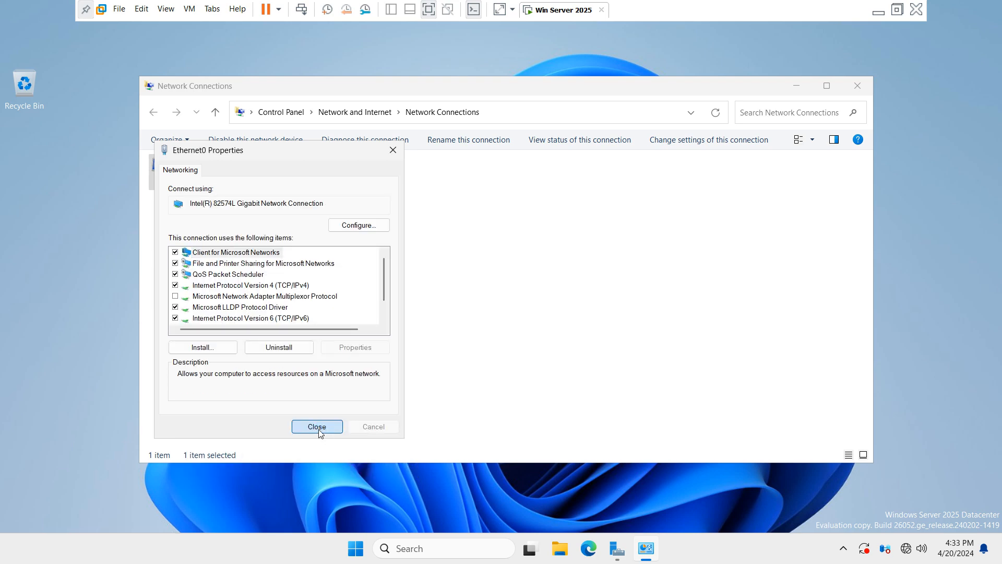
{"action": "left_click", "coordinate": [317, 427]}
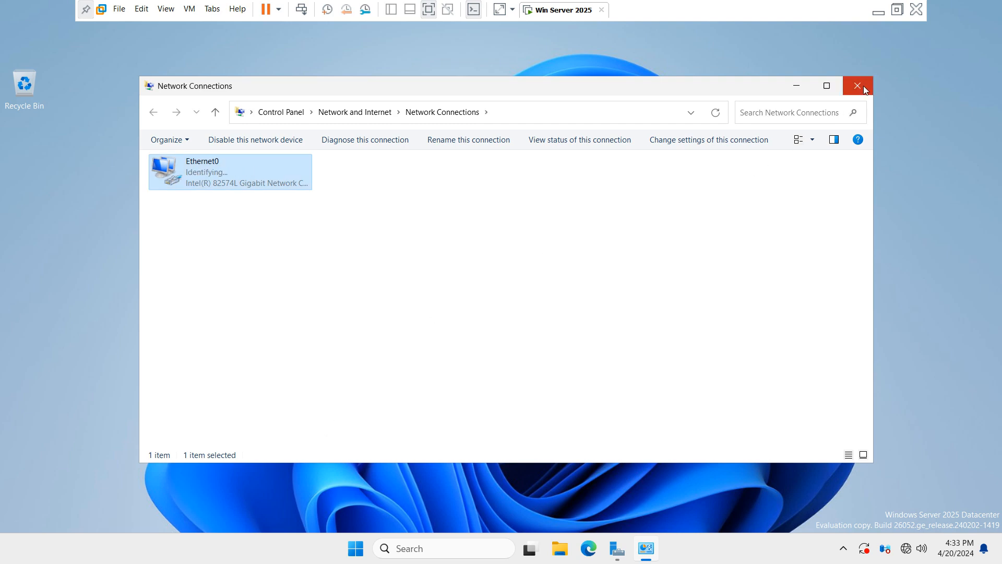
{"action": "left_click", "coordinate": [863, 85]}
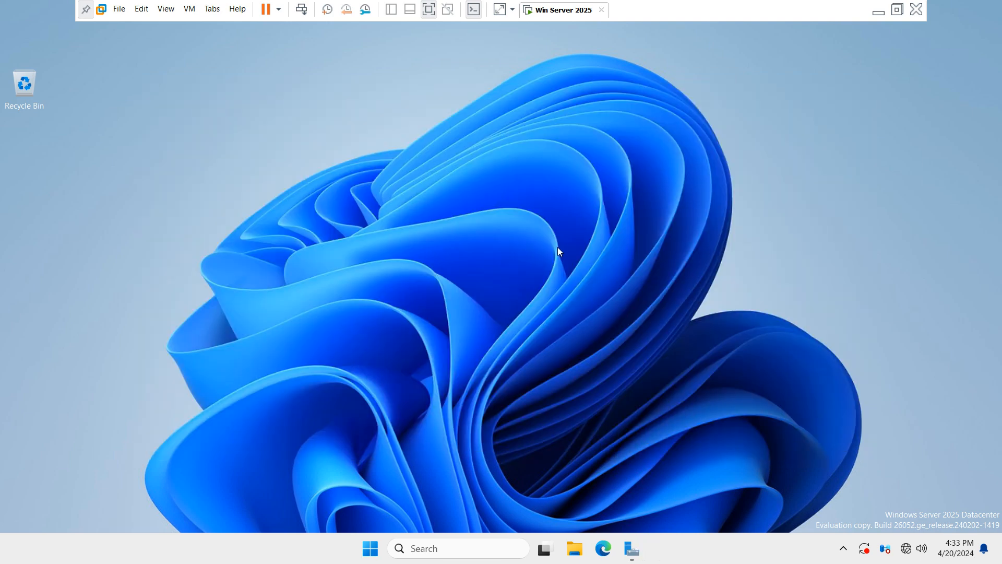
{"action": "key", "text": "super+r"}
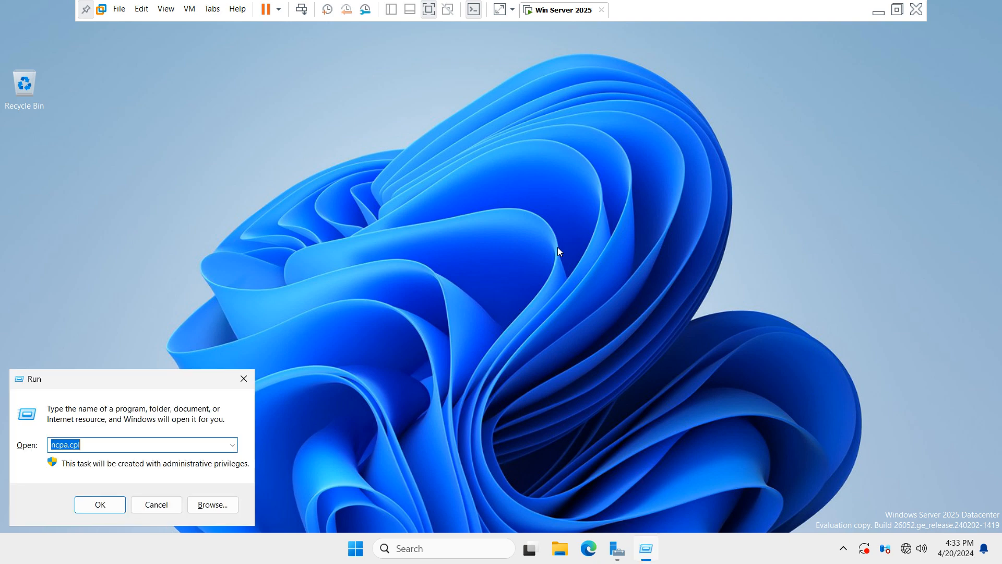
{"action": "type", "text": "cmd"}
{"action": "key", "text": "Return"}
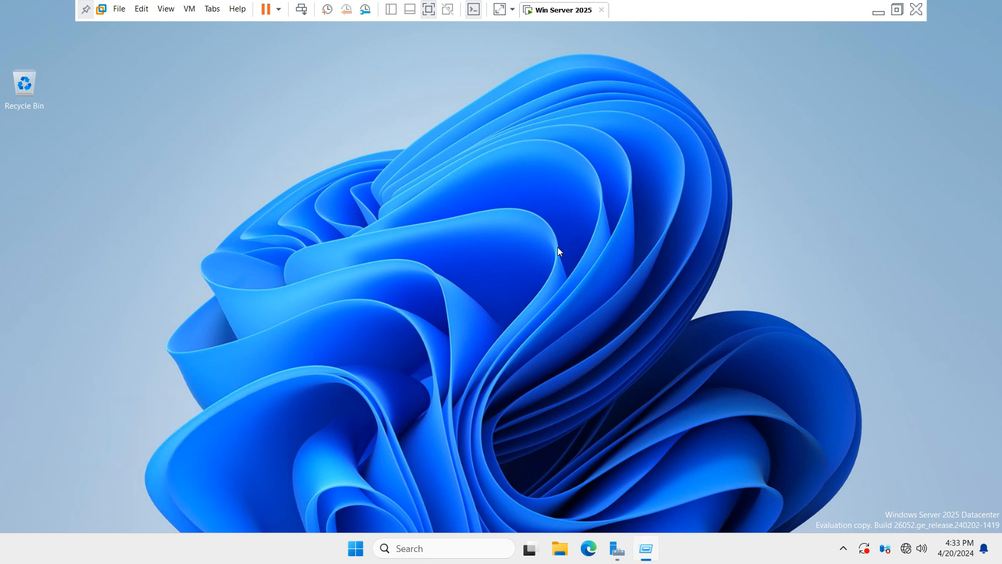
{"action": "type", "text": "ping"}
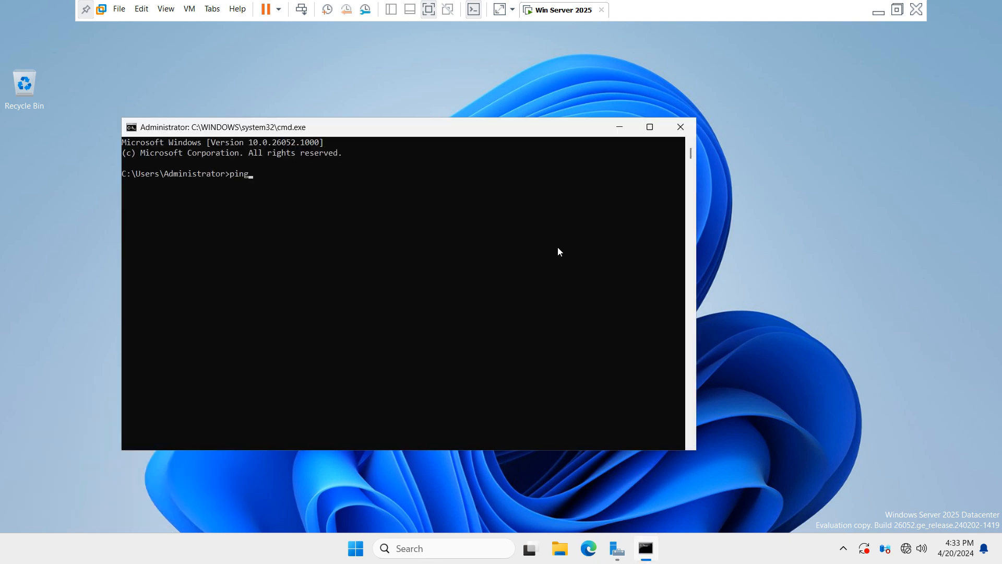
{"action": "type", "text": " 20.0.0.10"}
{"action": "key", "text": "Return"}
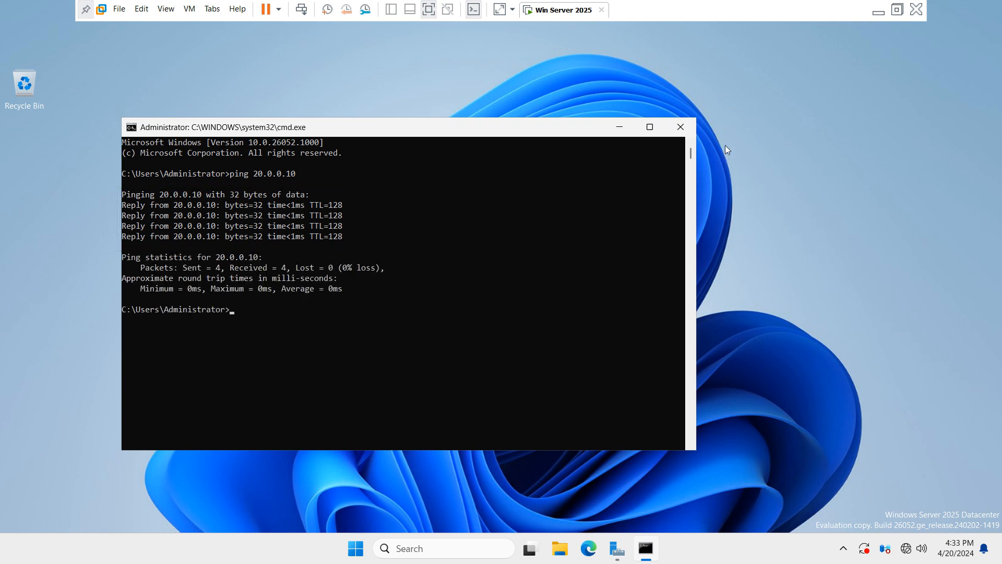
{"action": "left_click", "coordinate": [681, 127]}
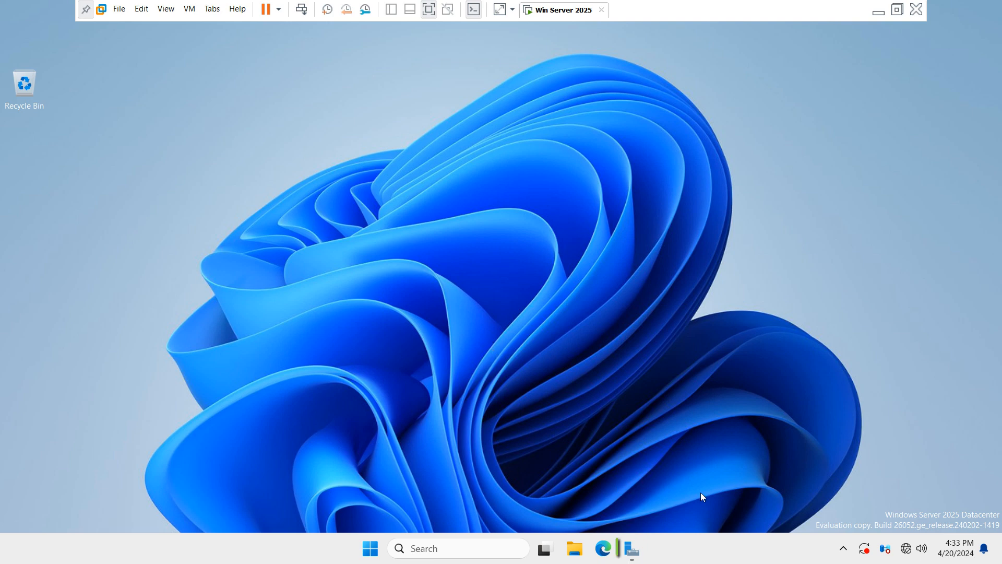
Step: Launch Add Roles and Features from the Server Manager dashboard and move past Before you begin
{"action": "left_click", "coordinate": [631, 550]}
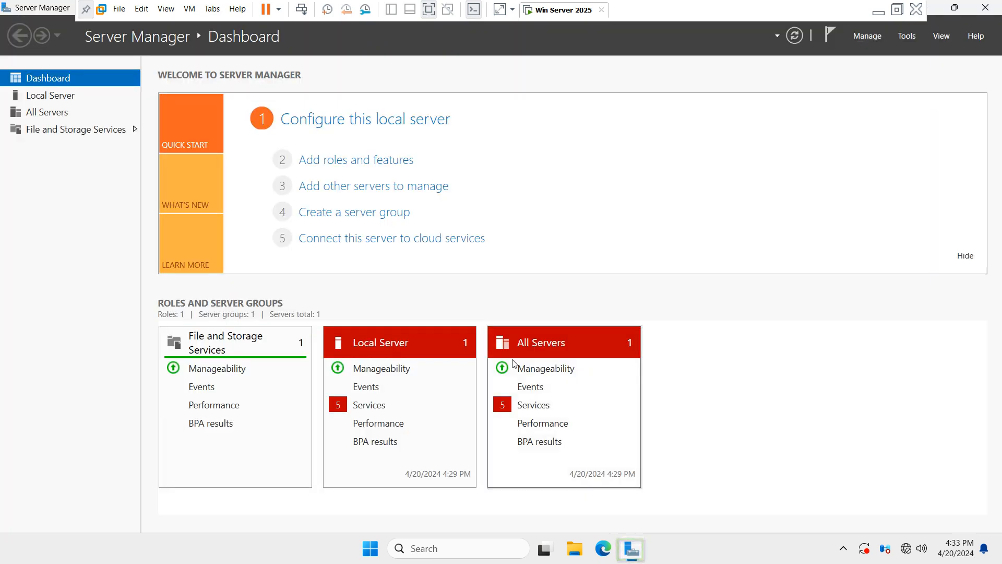
{"action": "left_click", "coordinate": [350, 164]}
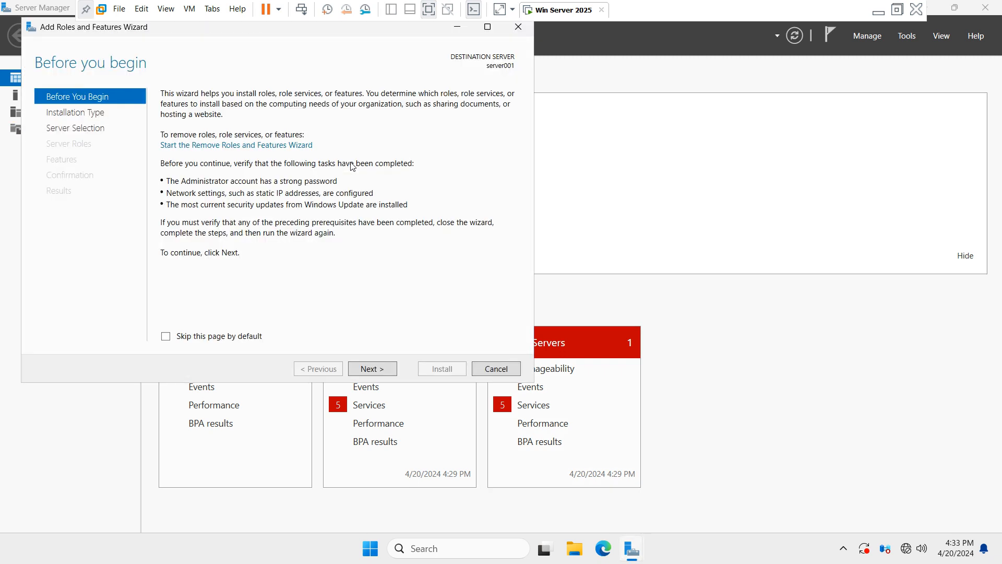
{"action": "left_click_drag", "start_coordinate": [170, 27], "coordinate": [327, 89]}
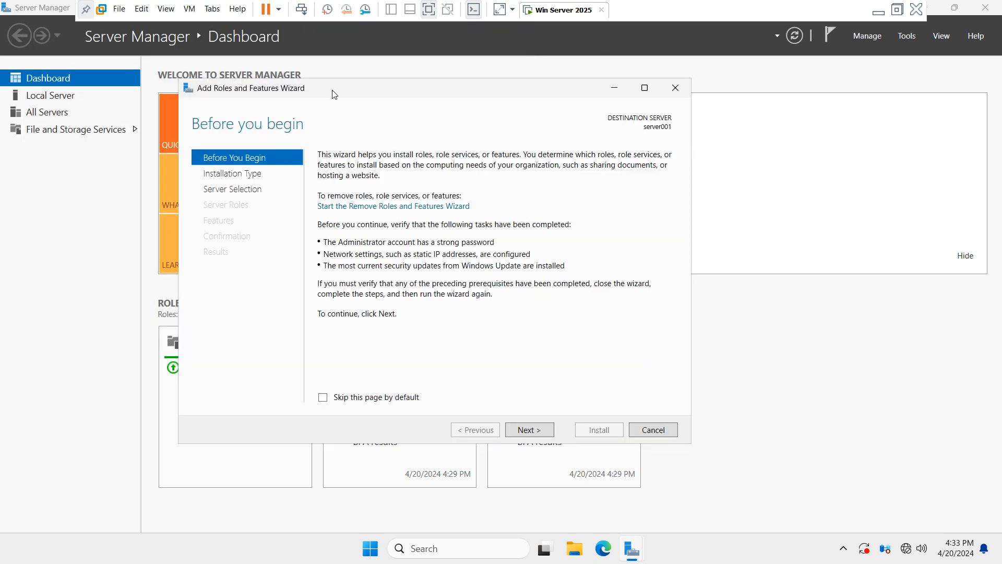
{"action": "left_click", "coordinate": [543, 434]}
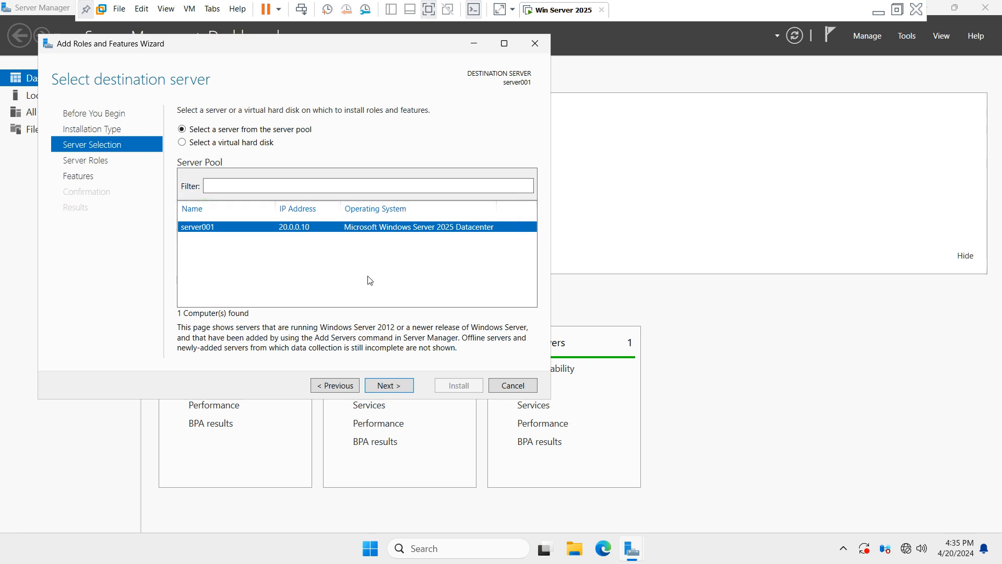
Step: Select the Active Directory Domain Services role and add its required management features
{"action": "left_click", "coordinate": [399, 389]}
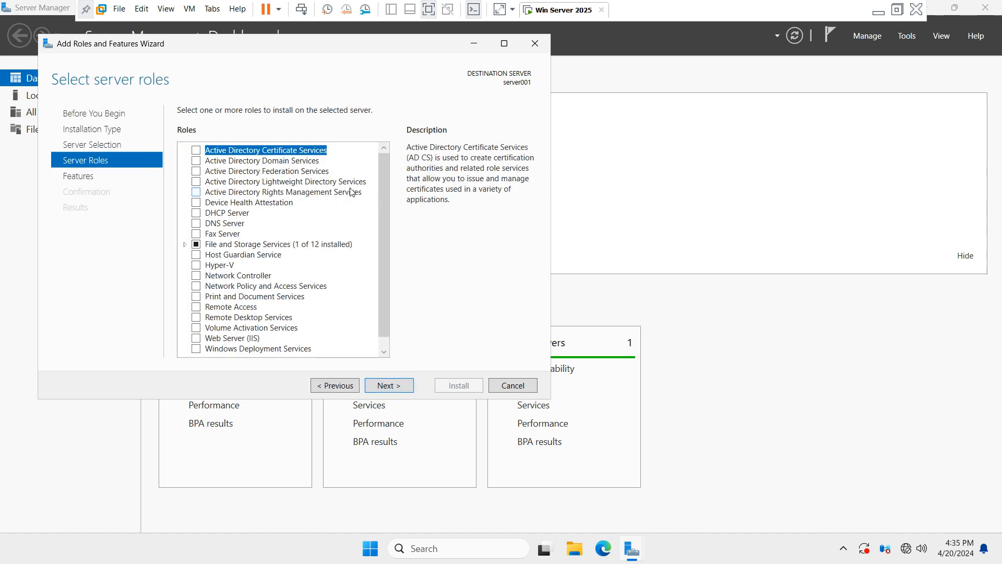
{"action": "left_click", "coordinate": [242, 164]}
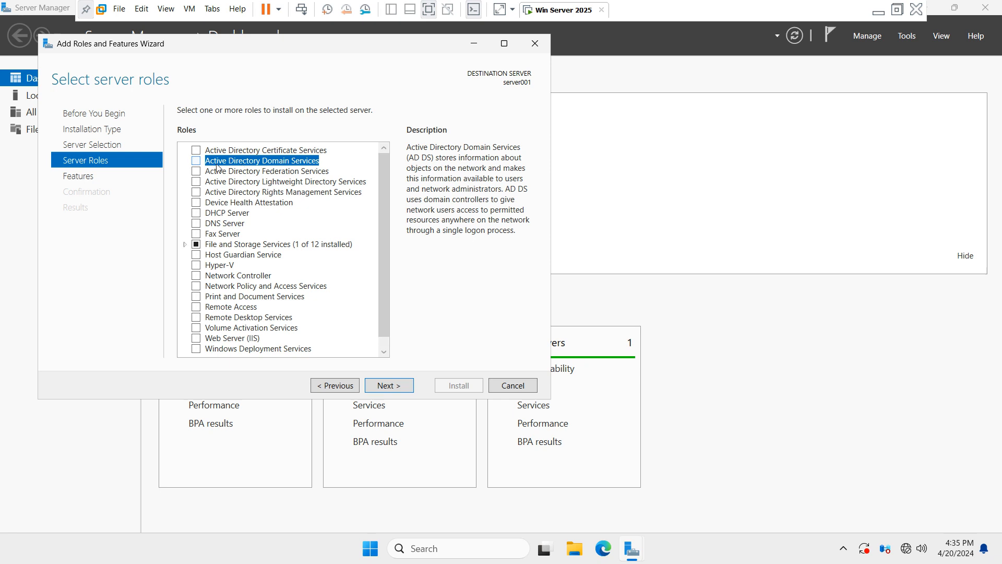
{"action": "left_click", "coordinate": [197, 162]}
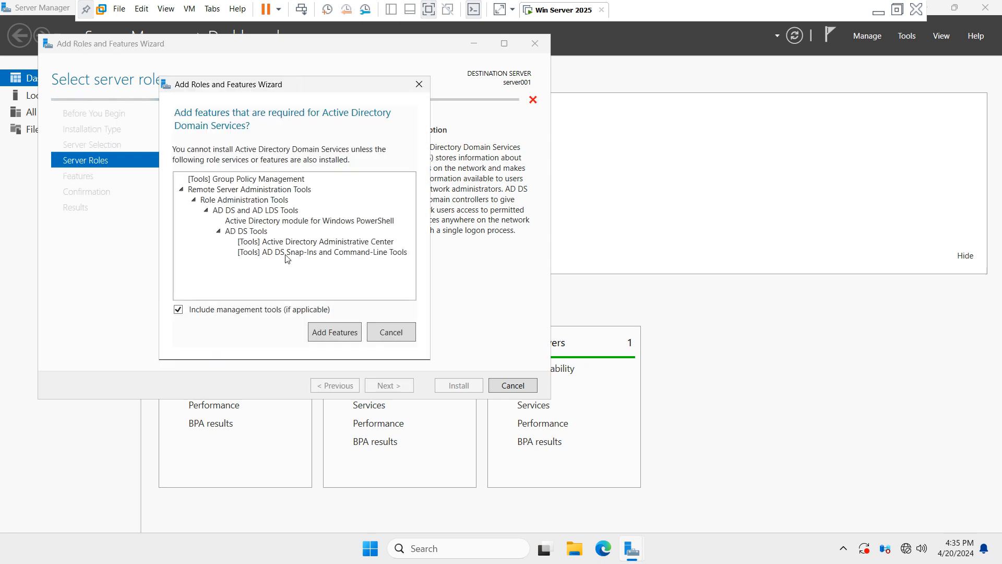
{"action": "left_click", "coordinate": [348, 332]}
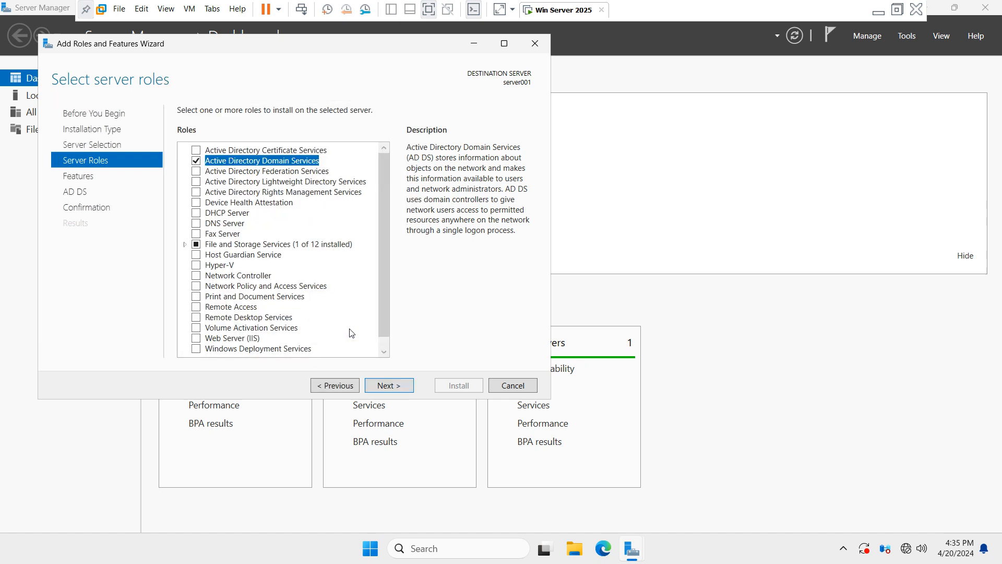
{"action": "left_click", "coordinate": [403, 386]}
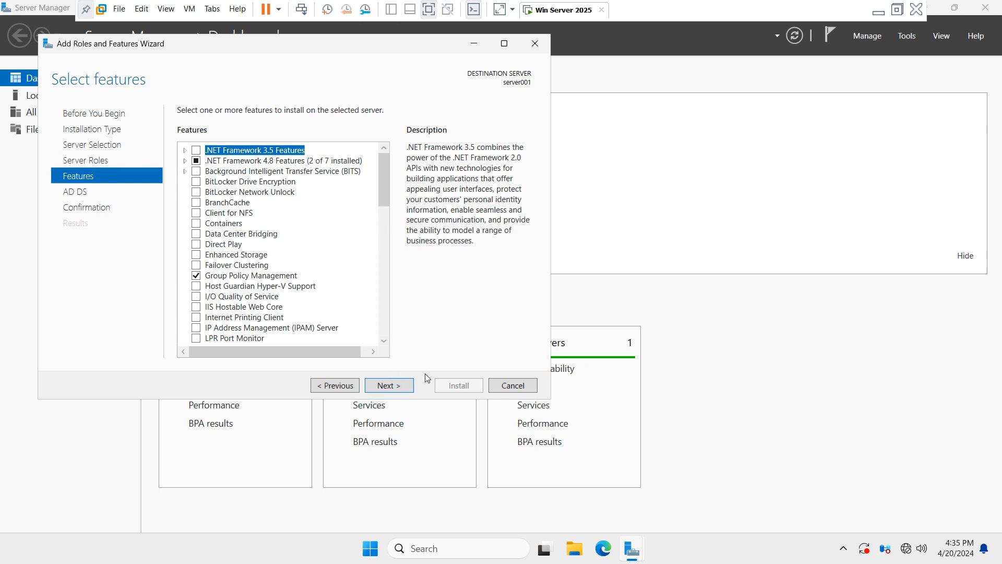
Step: Continue past Features and AD DS, install the role, and close the wizard
{"action": "left_click", "coordinate": [402, 386]}
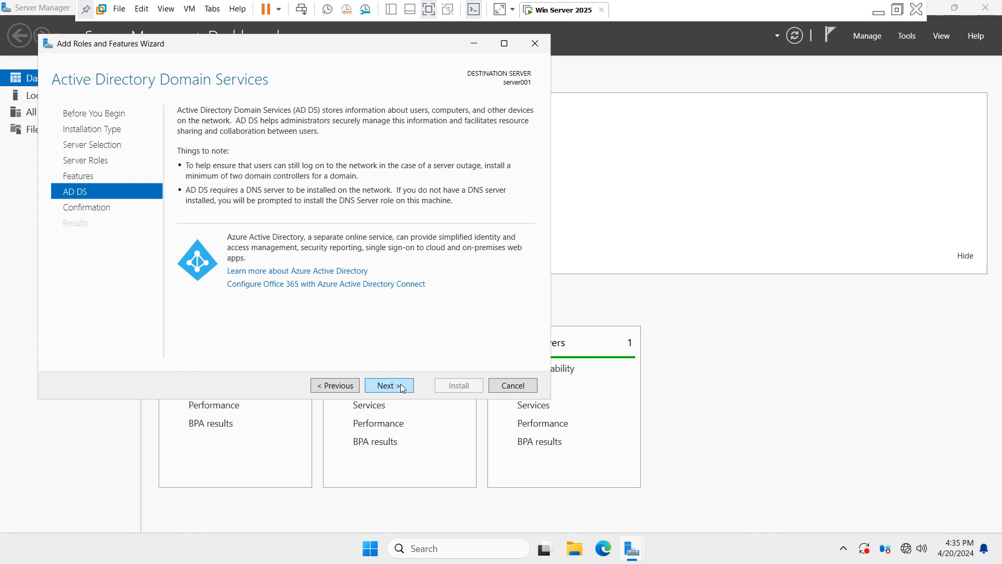
{"action": "left_click", "coordinate": [402, 386]}
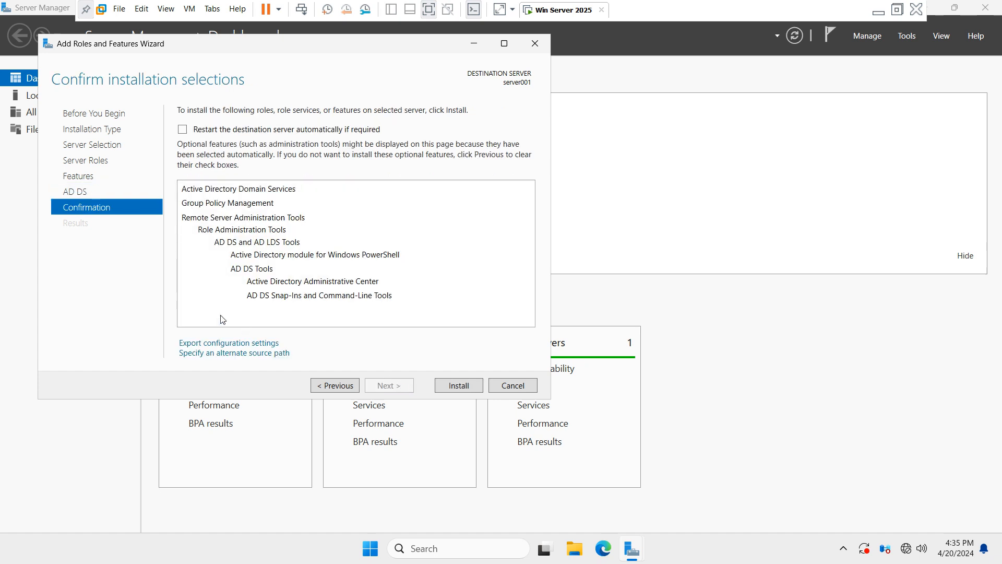
{"action": "left_click", "coordinate": [459, 386]}
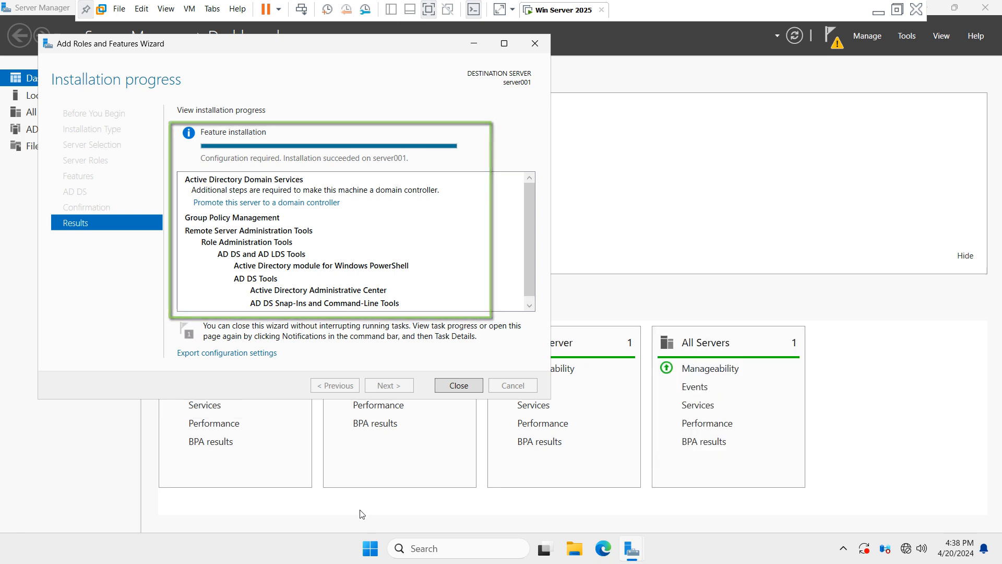
{"action": "left_click", "coordinate": [475, 388]}
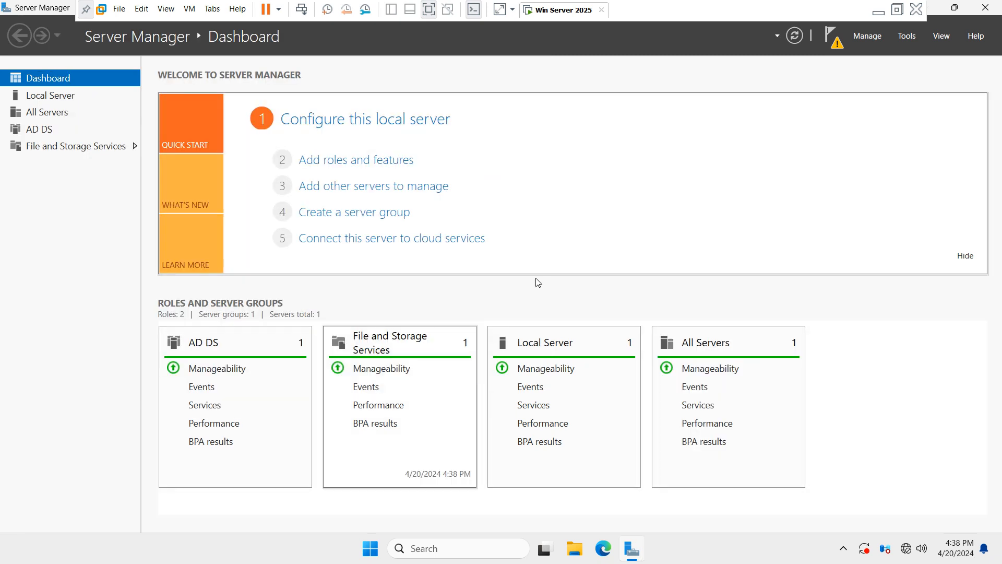
Step: From the AD DS page's pending-configuration notice, choose Promote this server to a domain controller
{"action": "left_click", "coordinate": [39, 134]}
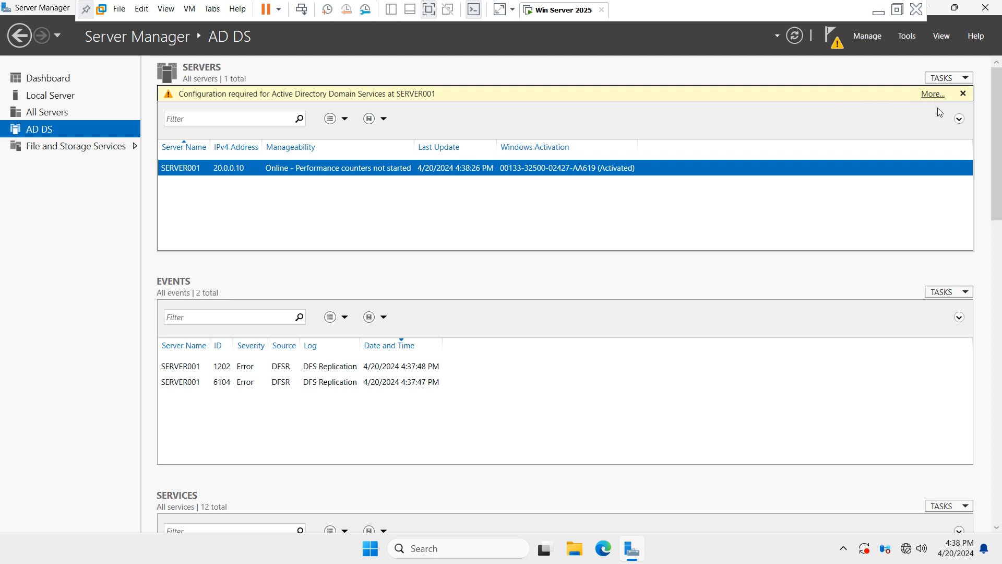
{"action": "left_click", "coordinate": [933, 95]}
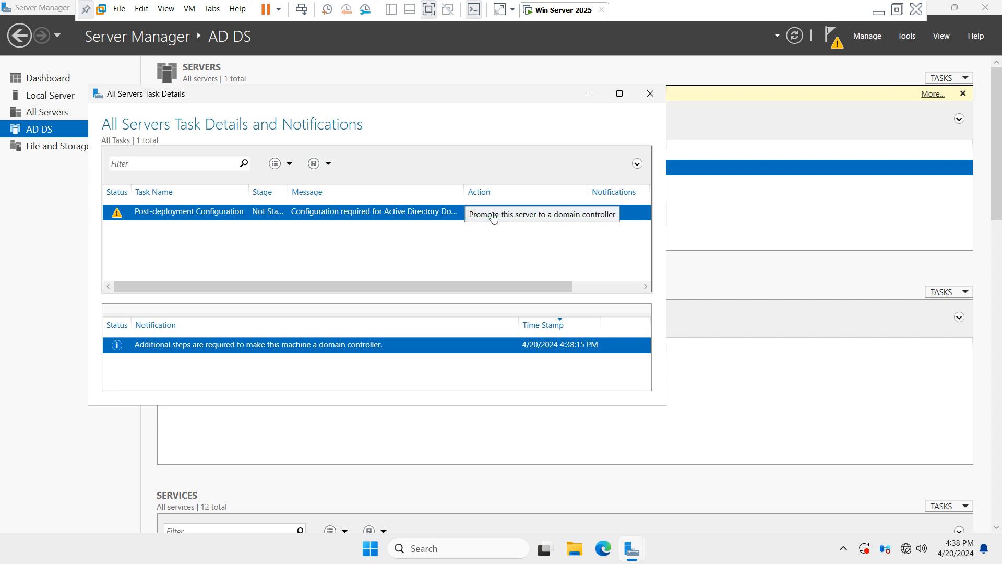
{"action": "left_click", "coordinate": [493, 216]}
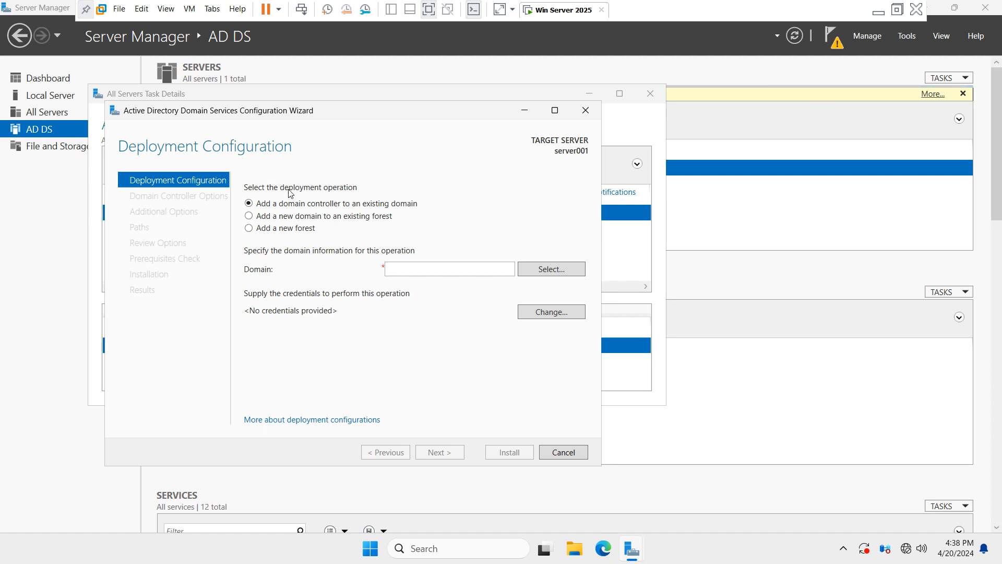
Step: Choose Add a new forest with root domain name testvm.local and continue
{"action": "left_click", "coordinate": [253, 230]}
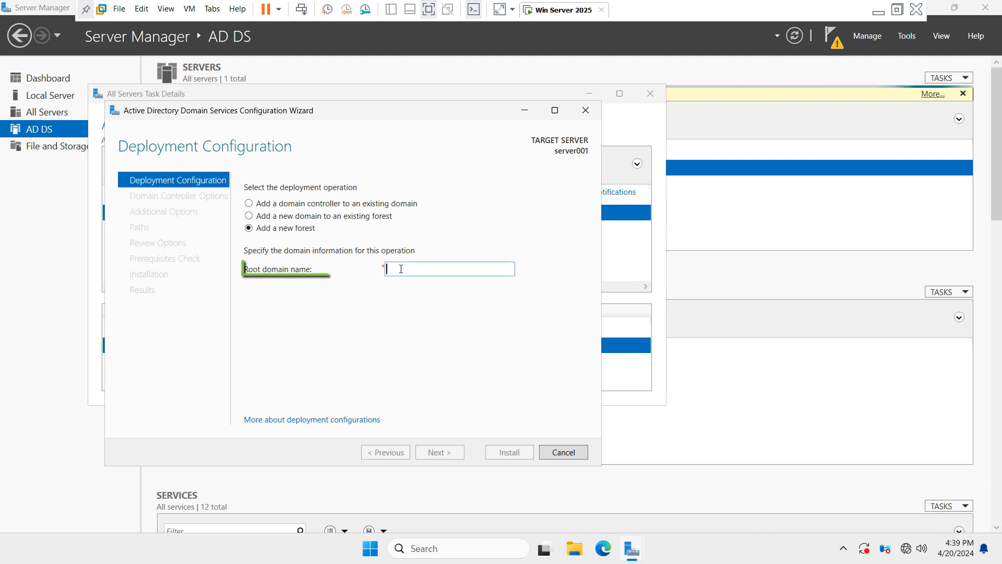
{"action": "type", "text": "testvm.local"}
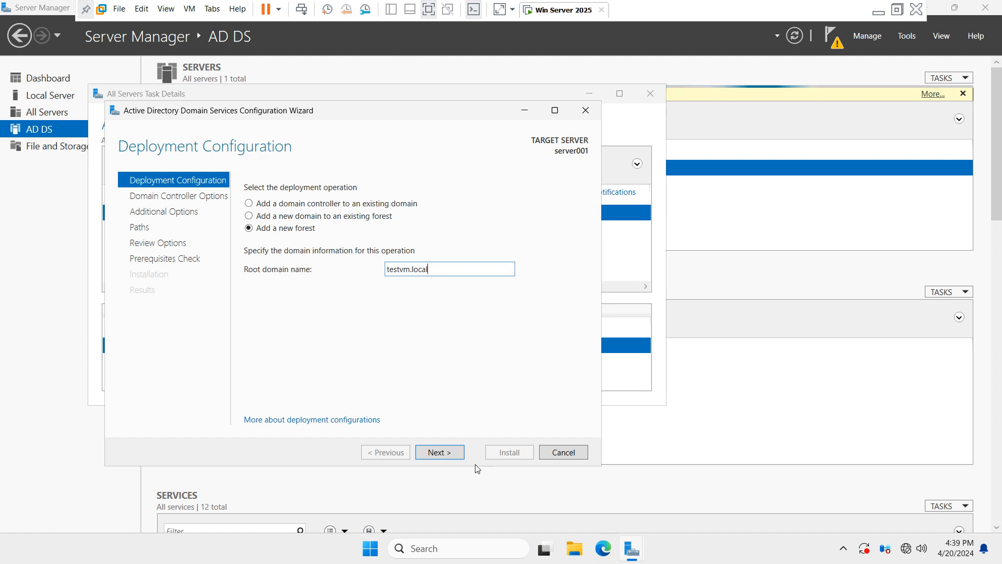
{"action": "left_click", "coordinate": [451, 457]}
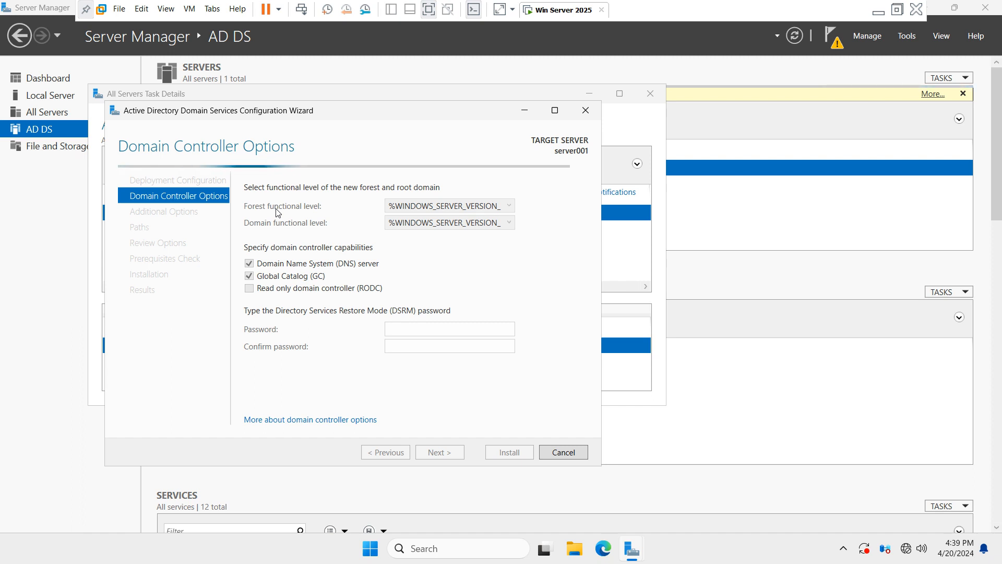
Step: Set both the forest and domain functional levels to Windows Server 2016
{"action": "left_click", "coordinate": [507, 207]}
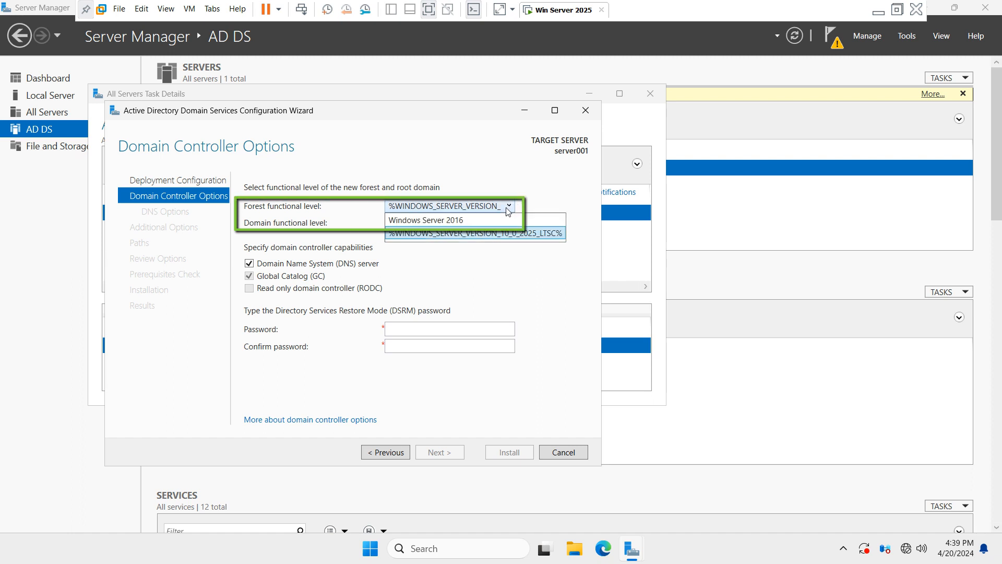
{"action": "left_click", "coordinate": [482, 219]}
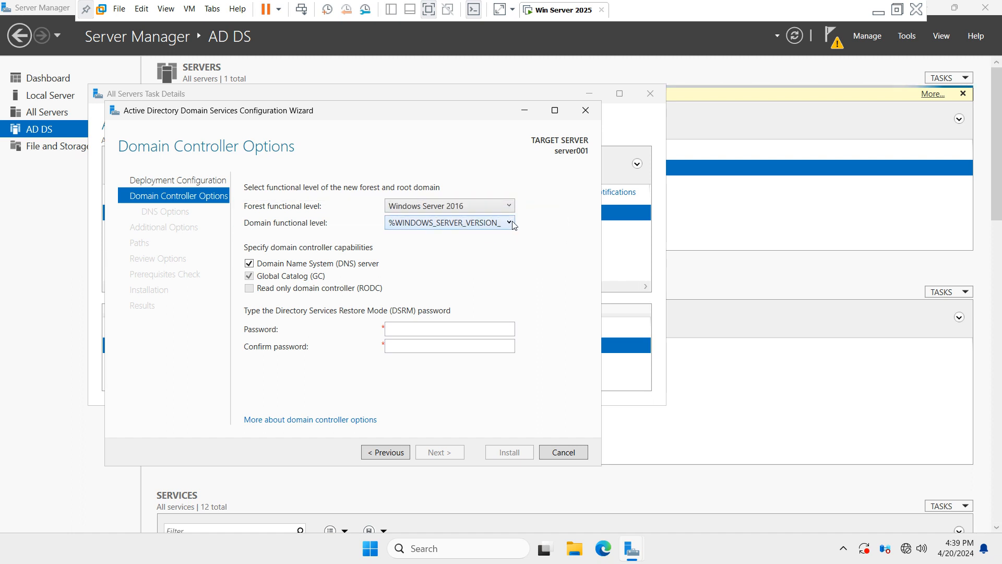
{"action": "left_click", "coordinate": [510, 223]}
{"action": "left_click", "coordinate": [490, 237]}
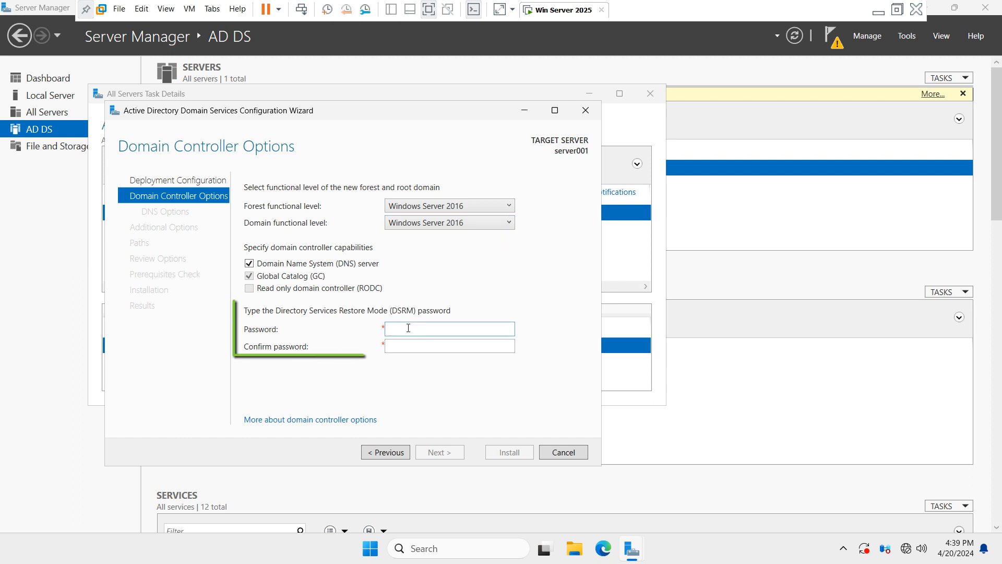
Step: Enter and confirm the Directory Services Restore Mode password, then advance to DNS Options
{"action": "type", "text": "••••••••"}
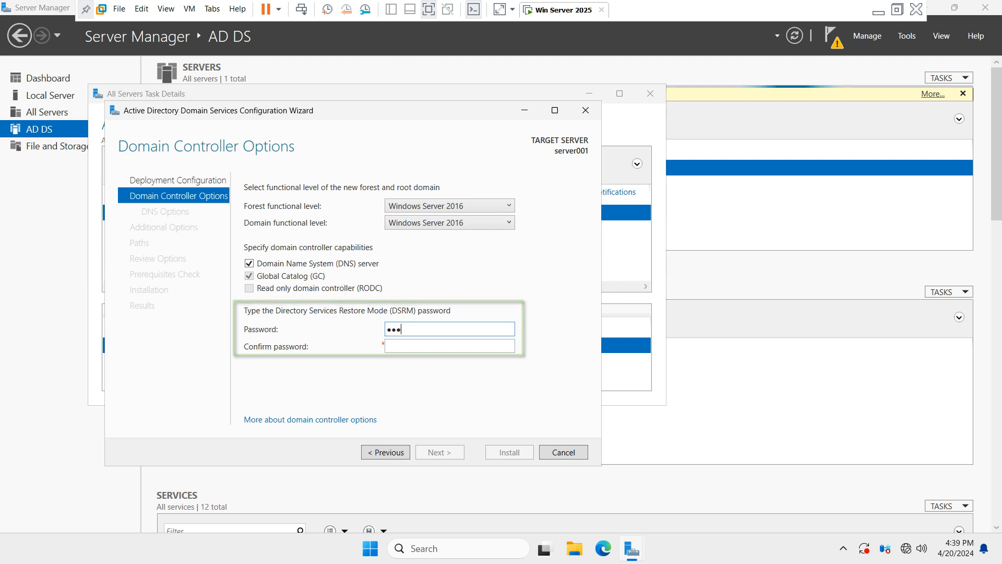
{"action": "key", "text": "Tab"}
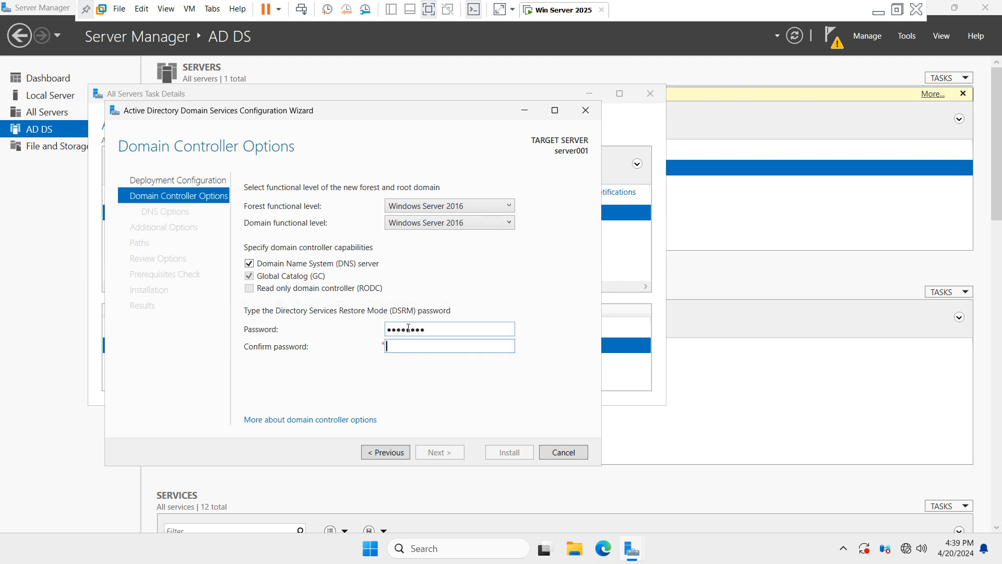
{"action": "type", "text": "•••••••••"}
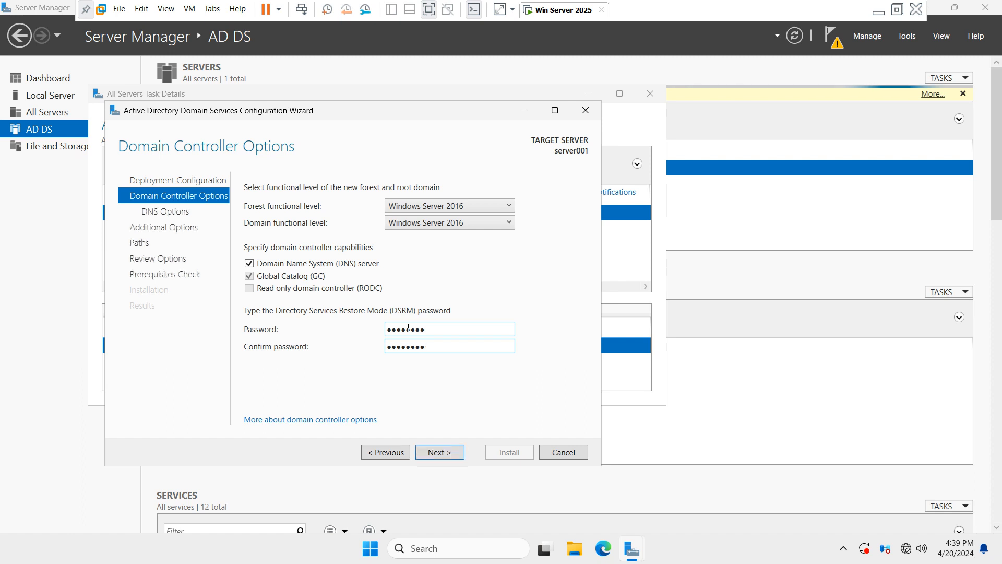
{"action": "left_click", "coordinate": [449, 454]}
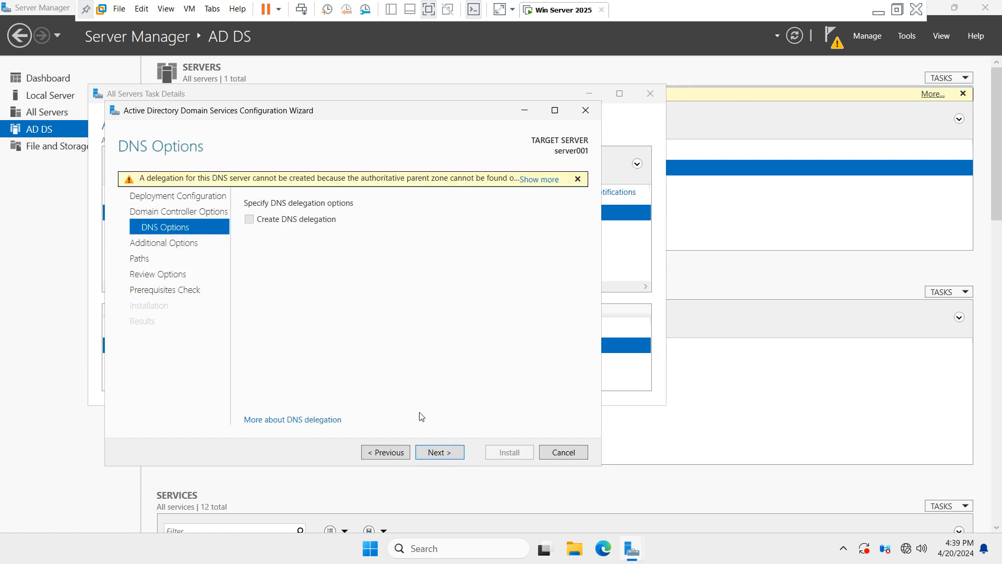
Step: Keep the default DNS options, NetBIOS name TESTVM and default NTDS, log and SYSVOL folders
{"action": "left_click", "coordinate": [448, 455]}
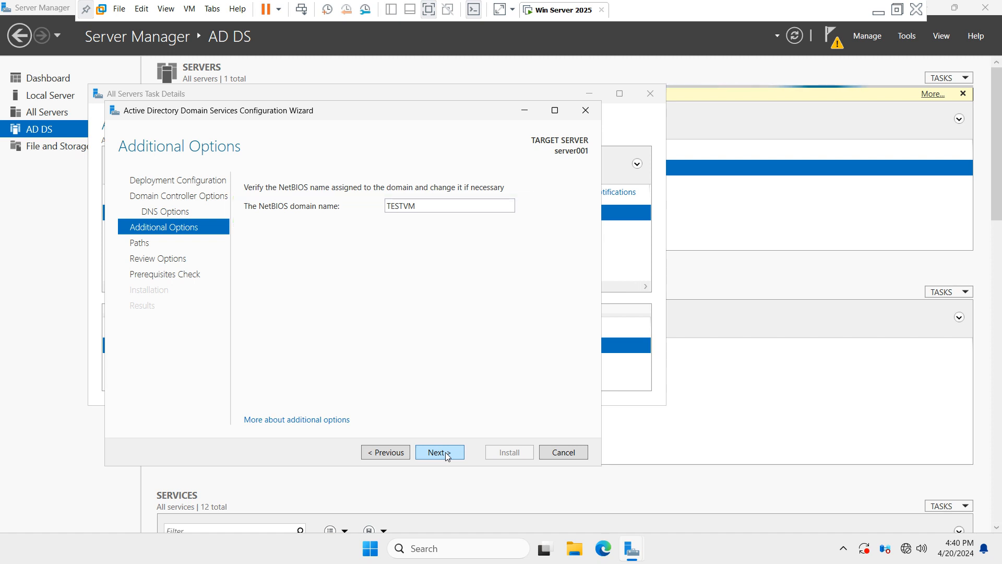
{"action": "left_click", "coordinate": [446, 452]}
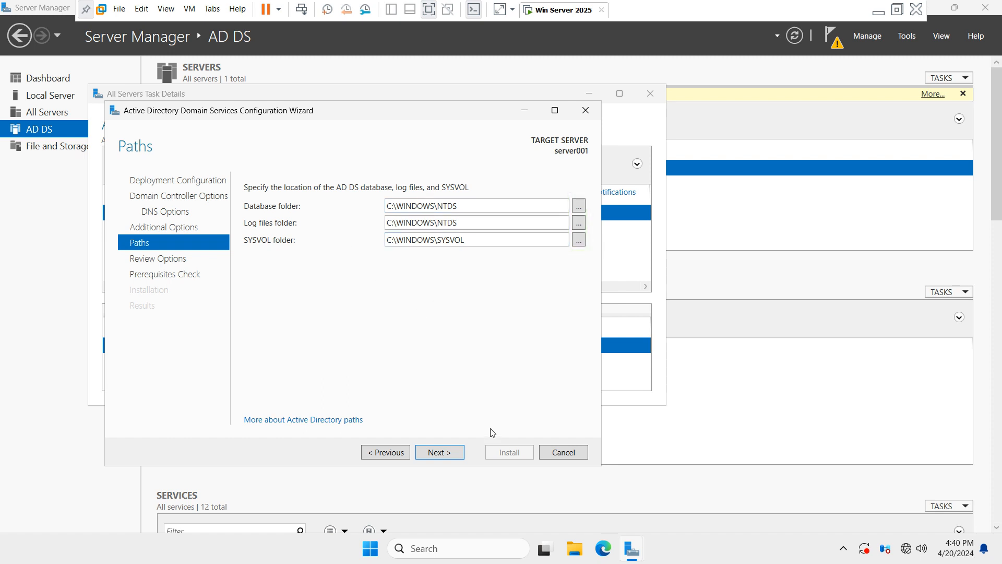
{"action": "left_click", "coordinate": [459, 453]}
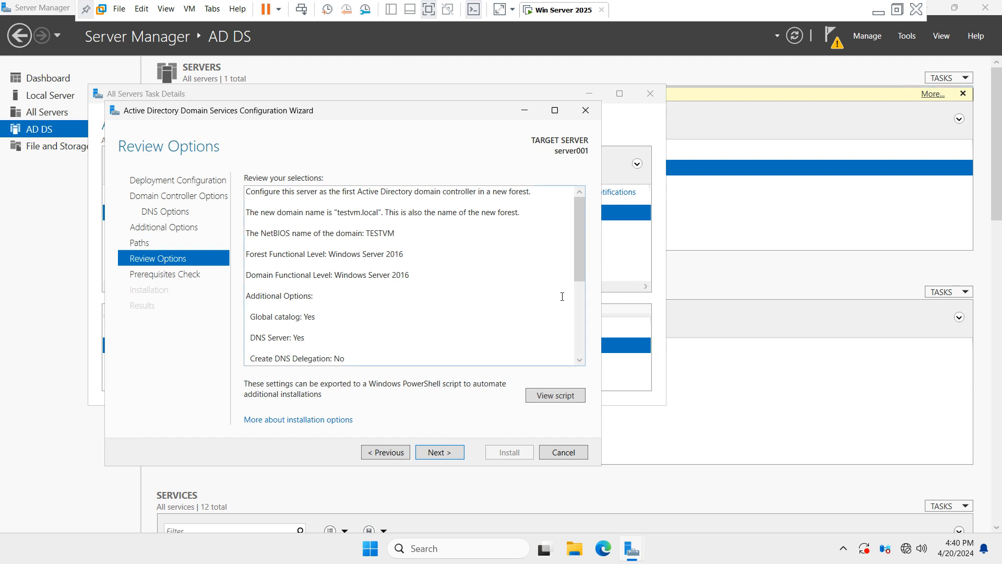
Step: Review the testvm.local new-forest selections and run the prerequisites check until it passes
{"action": "left_click_drag", "start_coordinate": [580, 262], "coordinate": [583, 346]}
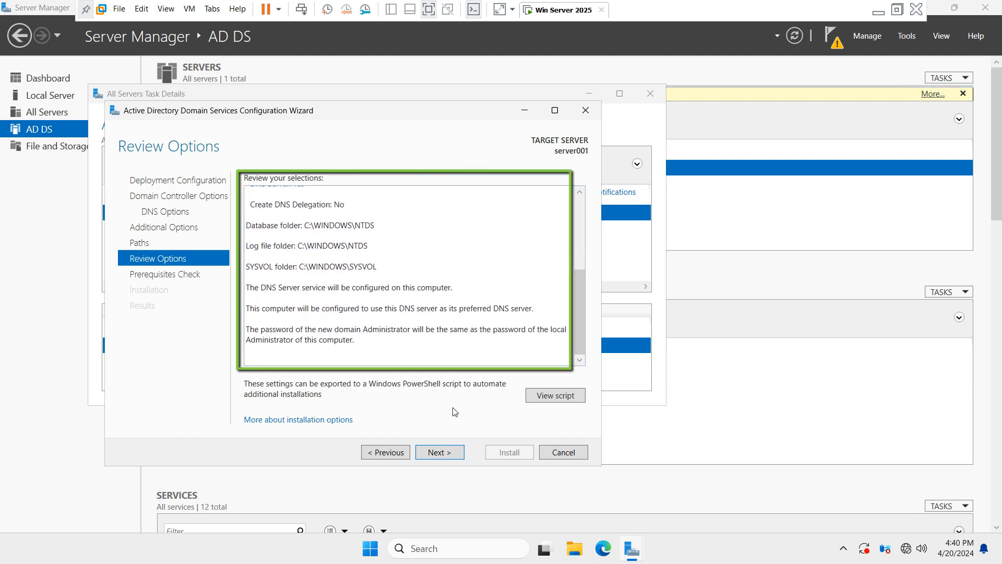
{"action": "left_click", "coordinate": [449, 452]}
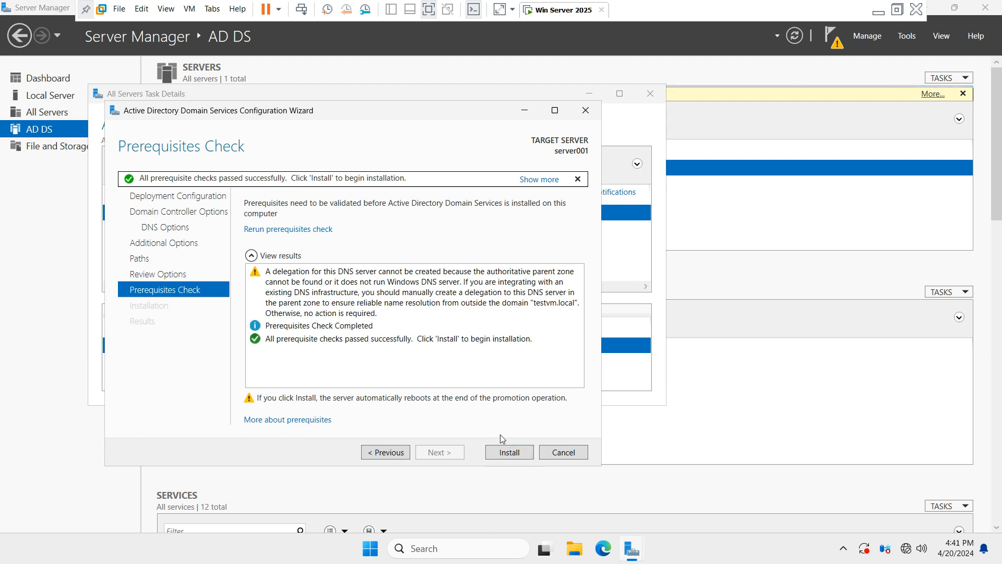
Step: Install AD DS to promote Server001, dismiss the sign-out notice and close the wizard
{"action": "left_click", "coordinate": [526, 454]}
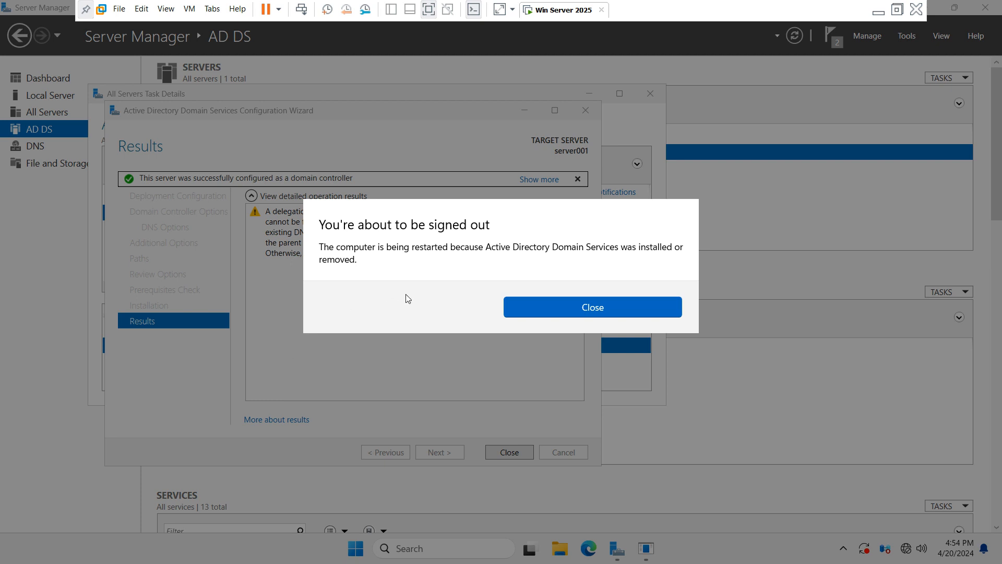
{"action": "left_click", "coordinate": [541, 308]}
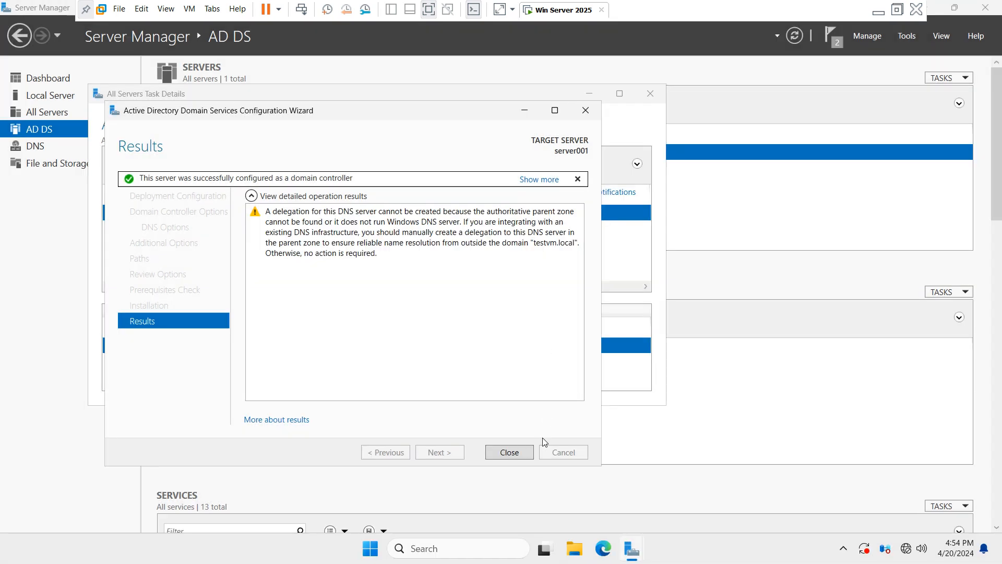
{"action": "left_click", "coordinate": [525, 452]}
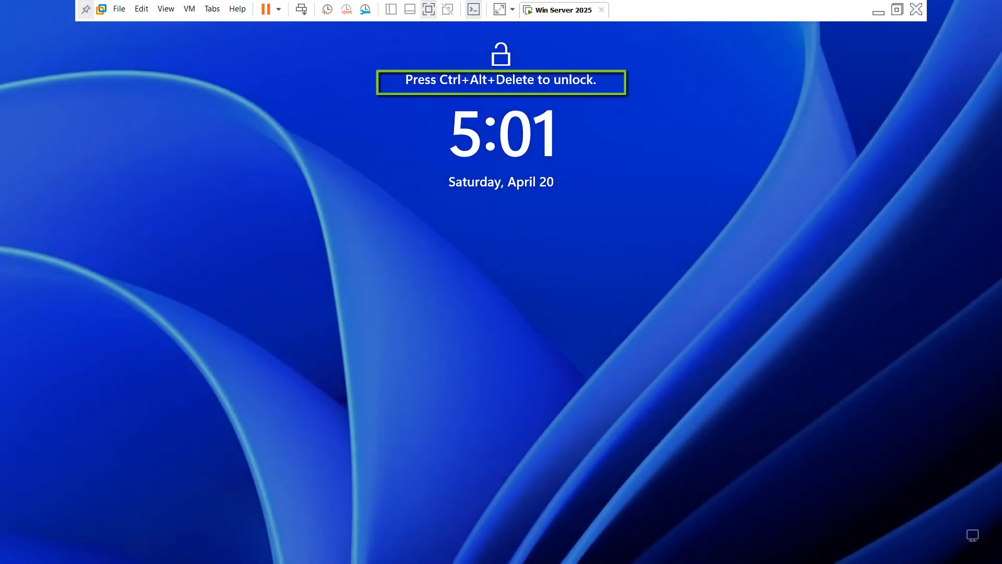
Step: Sign in as the TESTVM domain administrator after the restart and get Server Manager out of view
{"action": "left_click", "coordinate": [301, 9]}
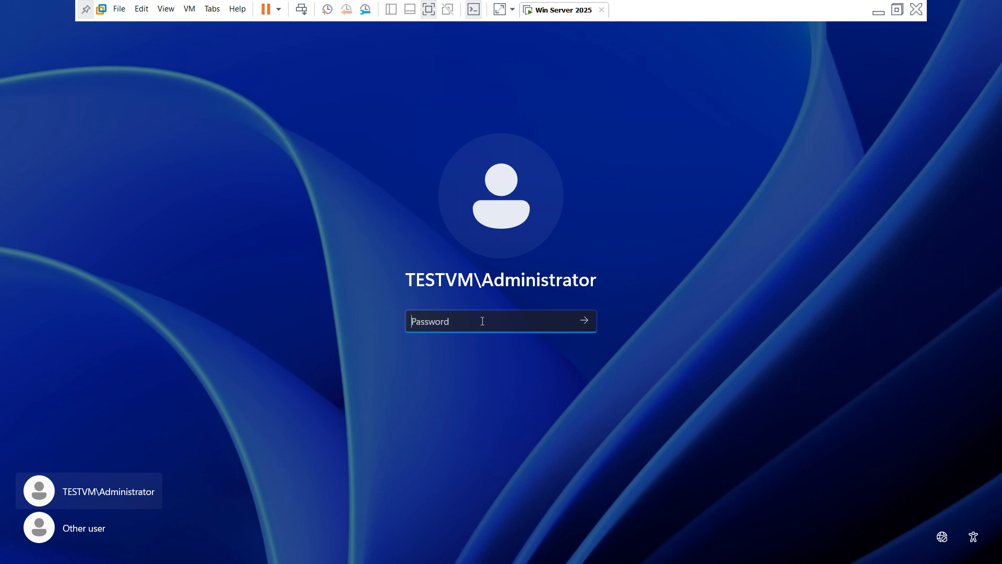
{"action": "type", "text": "P"}
{"action": "key", "text": "Return"}
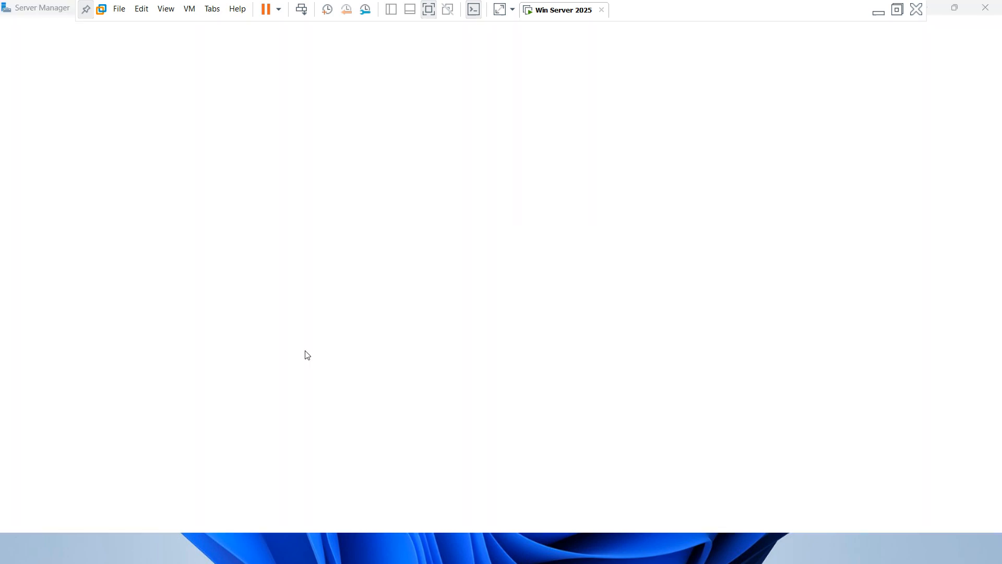
{"action": "left_click", "coordinate": [935, 8]}
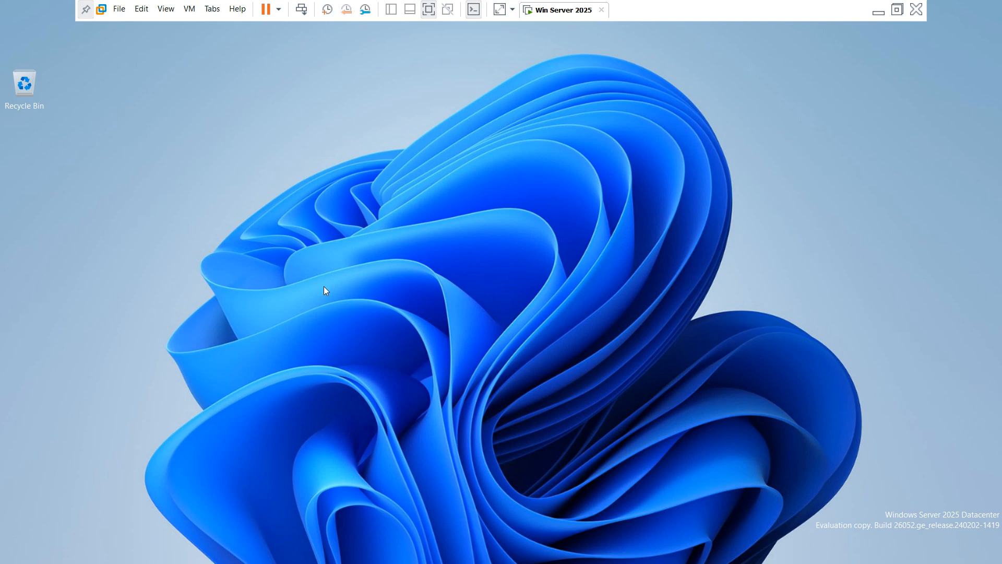
Step: Open the About properties page of This PC from File Explorer
{"action": "key", "text": "super+e"}
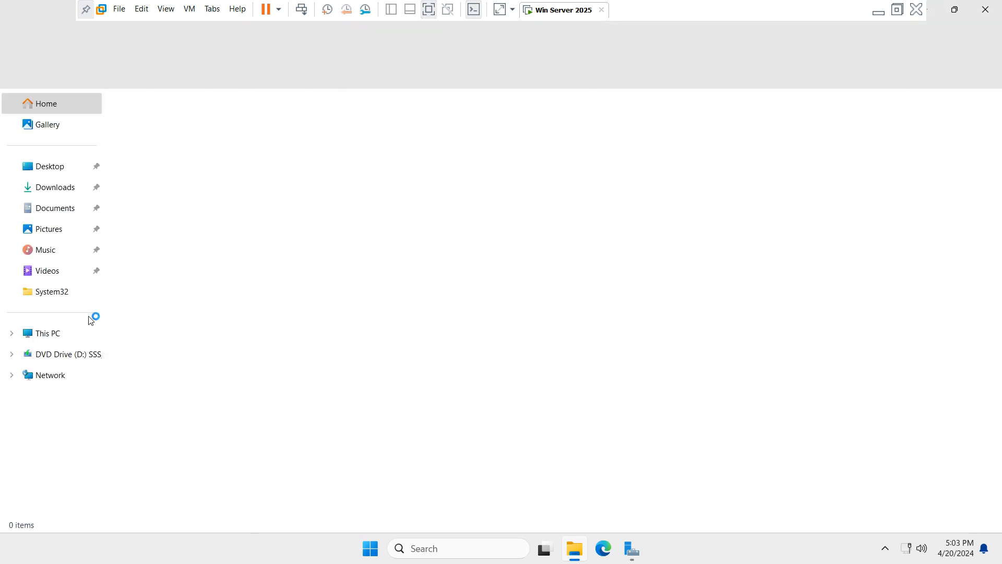
{"action": "left_click", "coordinate": [50, 338]}
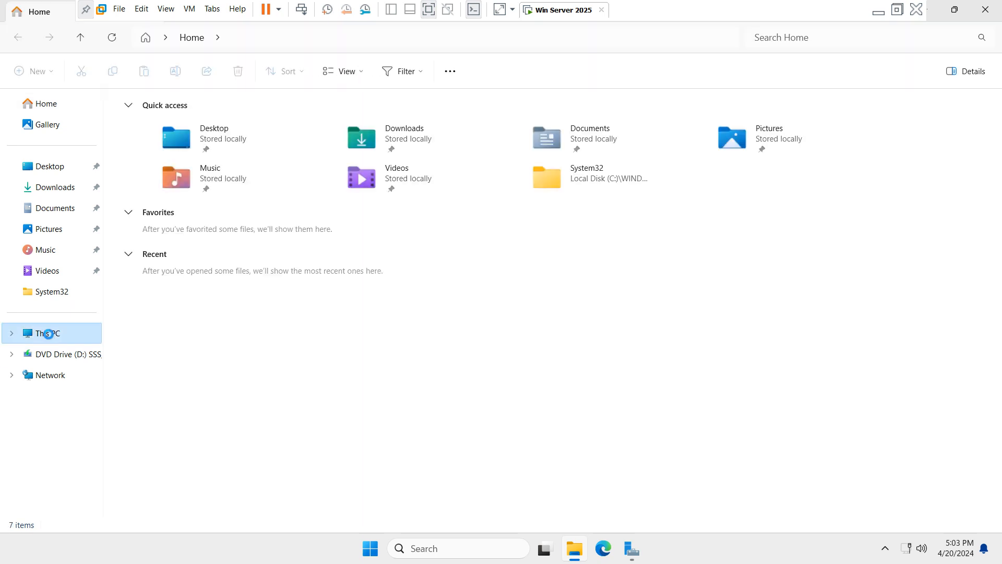
{"action": "right_click", "coordinate": [51, 336]}
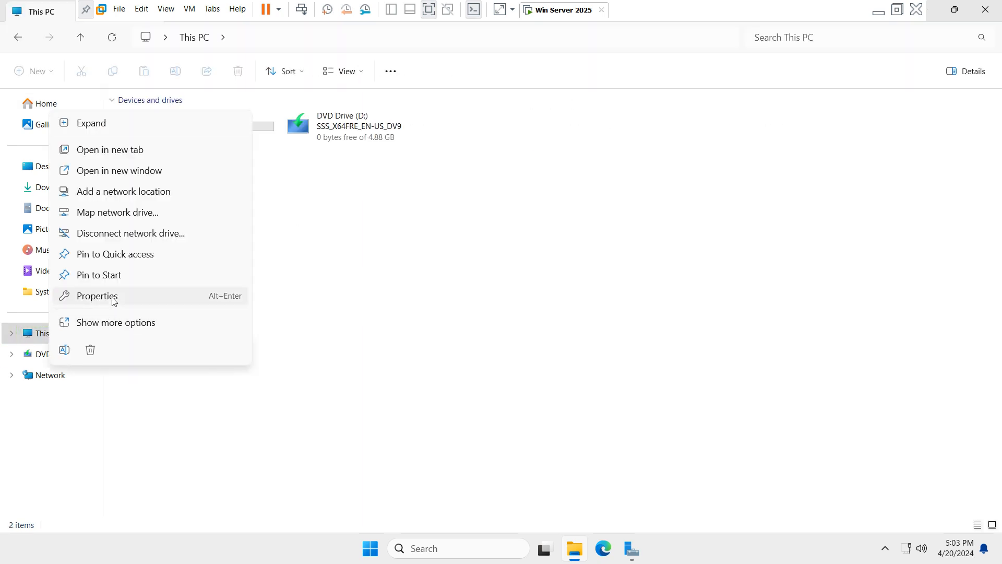
{"action": "left_click", "coordinate": [111, 296]}
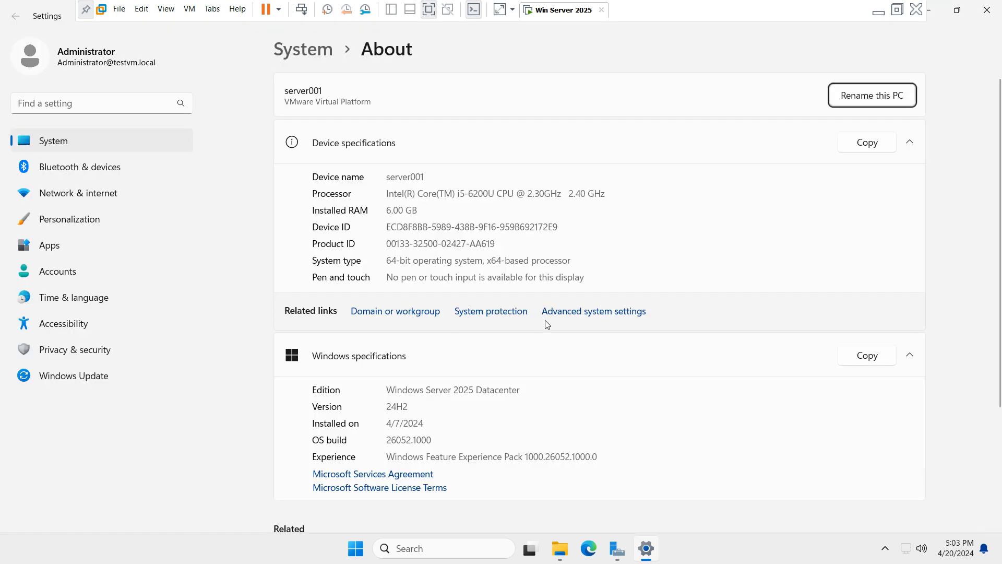
Step: Check the Computer Name tab shows full name server001.testvm.local in domain testvm.local
{"action": "left_click", "coordinate": [580, 312]}
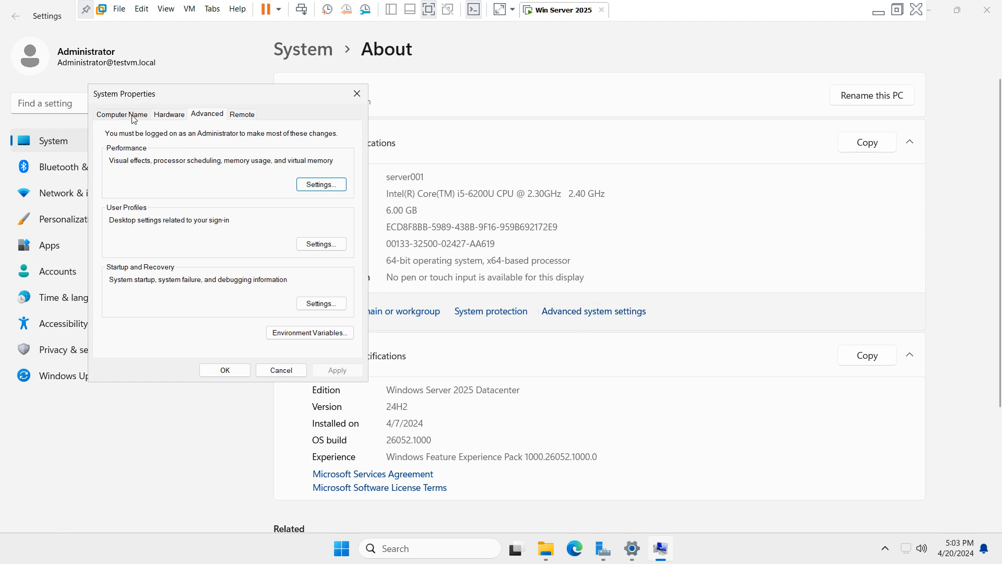
{"action": "left_click", "coordinate": [134, 119]}
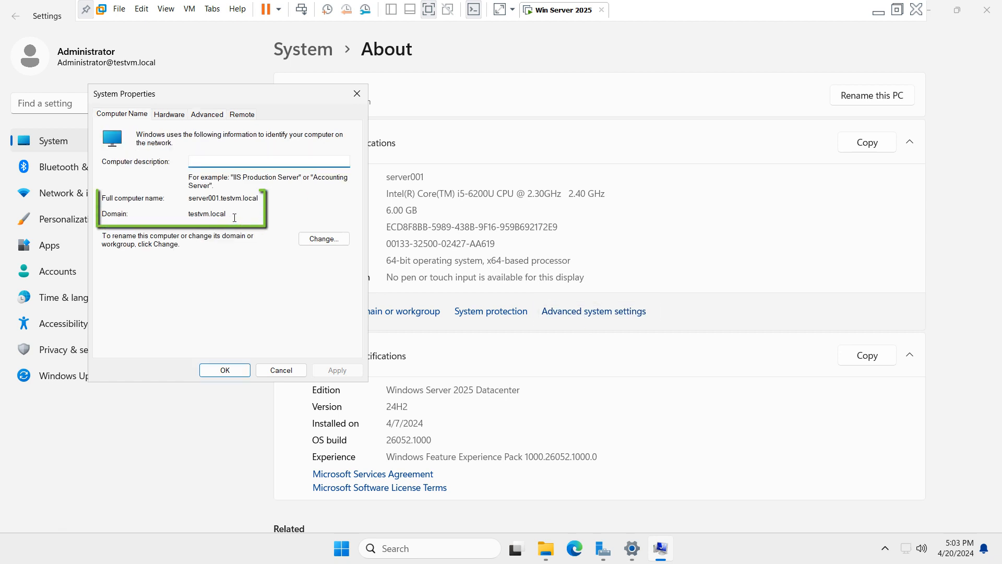
{"action": "left_click_drag", "start_coordinate": [234, 215], "coordinate": [141, 209]}
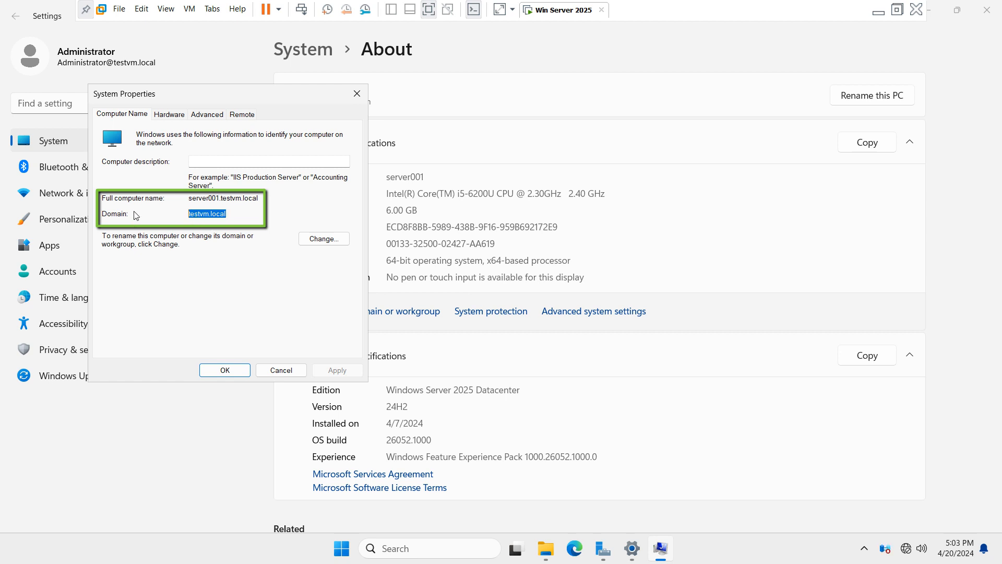
{"action": "left_click", "coordinate": [189, 199]}
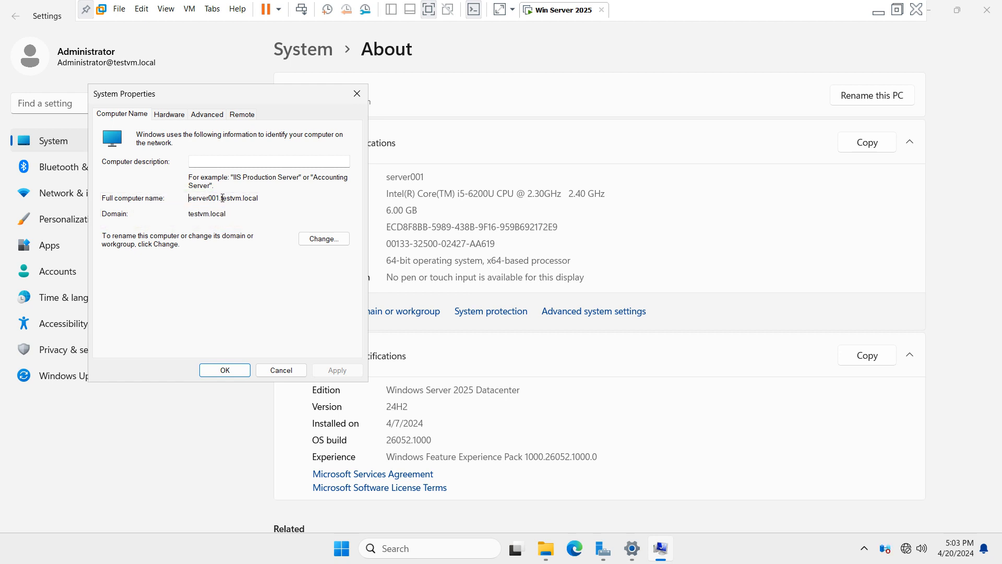
{"action": "double_click", "coordinate": [223, 198]}
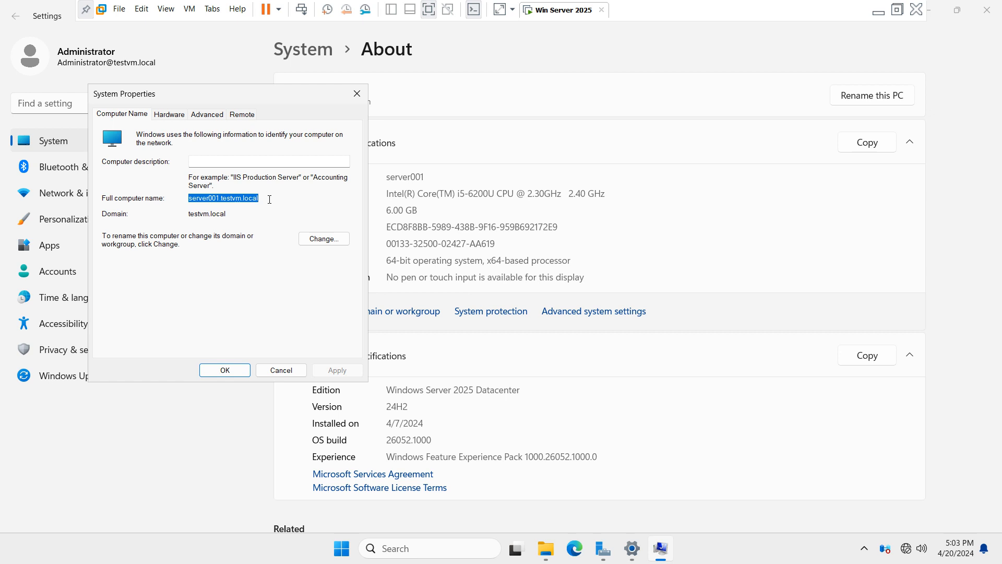
{"action": "left_click", "coordinate": [258, 202]}
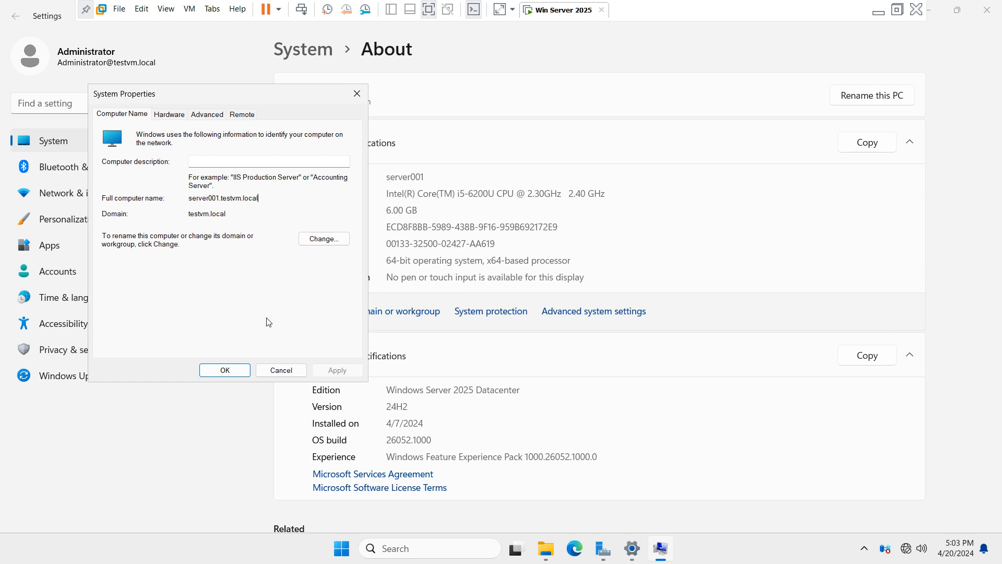
Step: Close System Properties, the About page and File Explorer to return to the desktop
{"action": "left_click", "coordinate": [282, 370]}
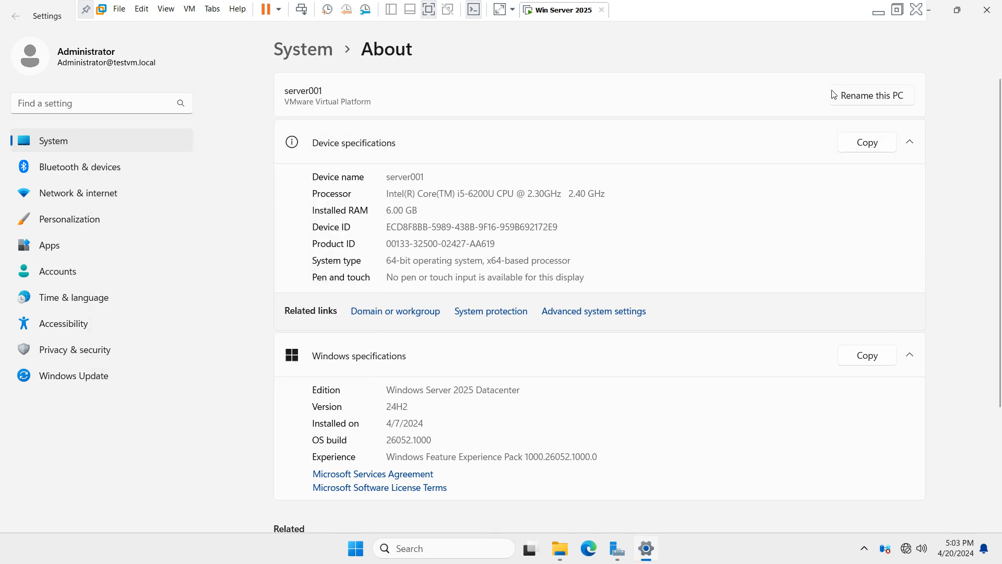
{"action": "left_click", "coordinate": [987, 9]}
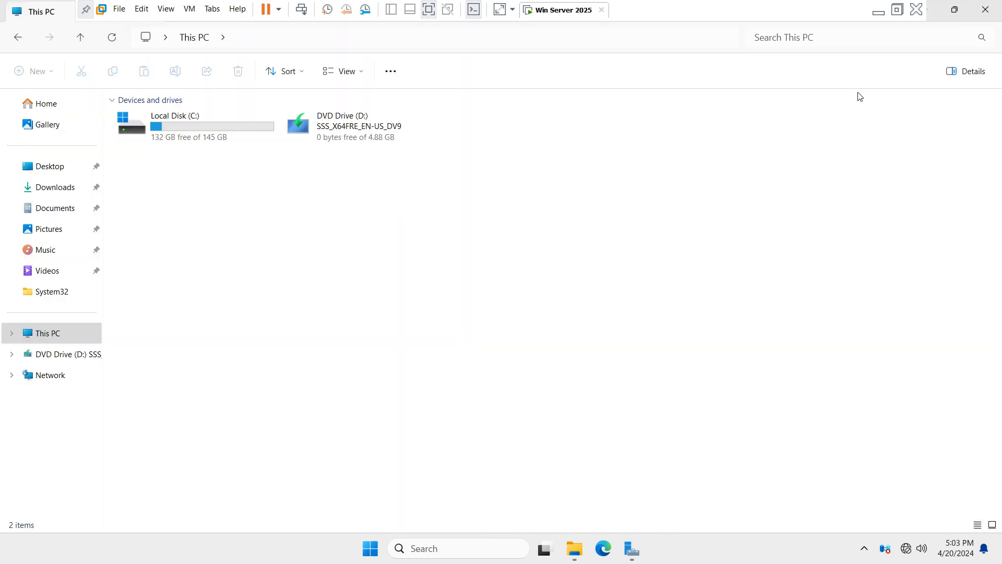
{"action": "left_click", "coordinate": [985, 9]}
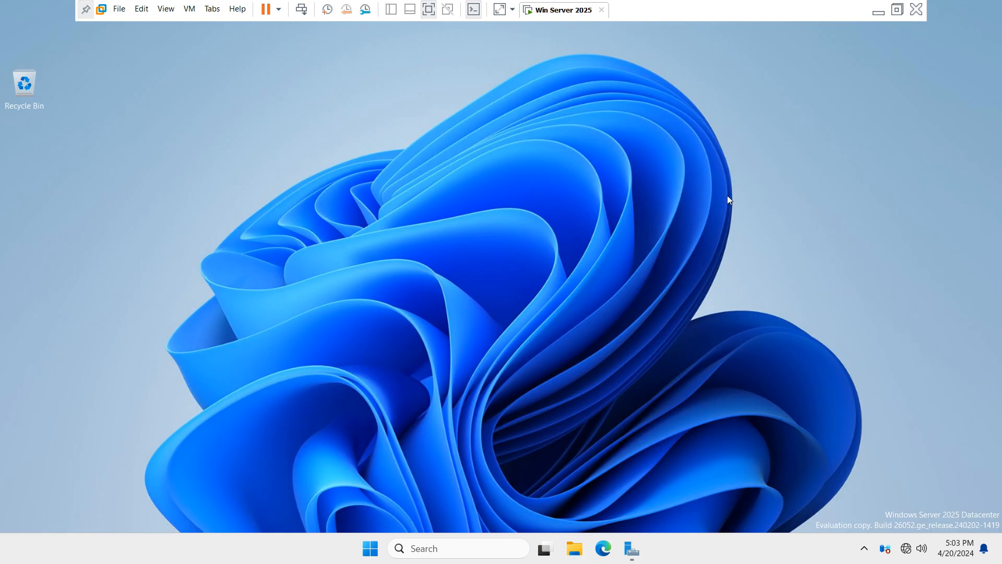